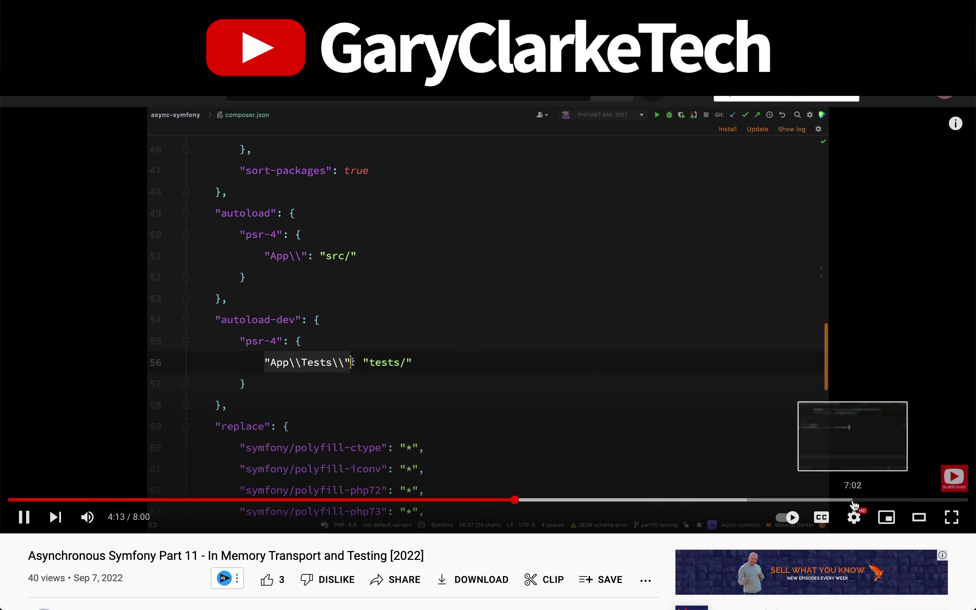
Check the video's quality options, then subscribe to the Asynchronous Symfony Part 11 channel
left_click(855, 520)
left_click(834, 473)
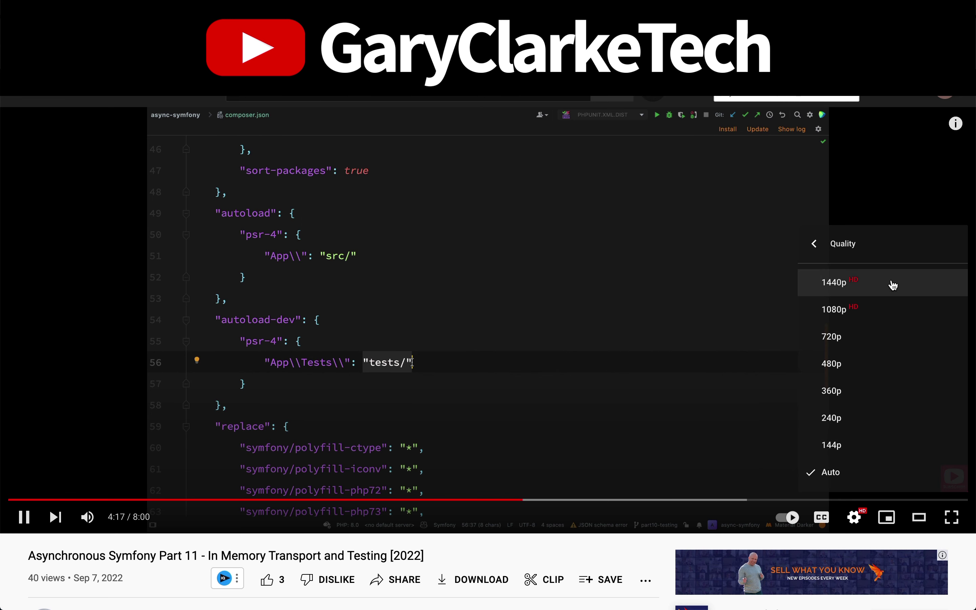
scroll(362, 271, "down", 8)
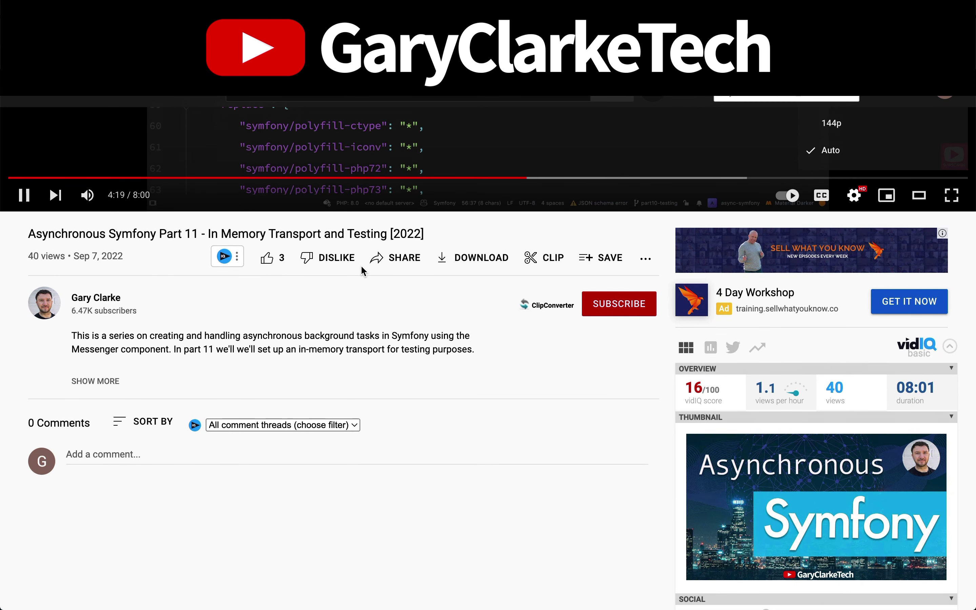
left_click(626, 304)
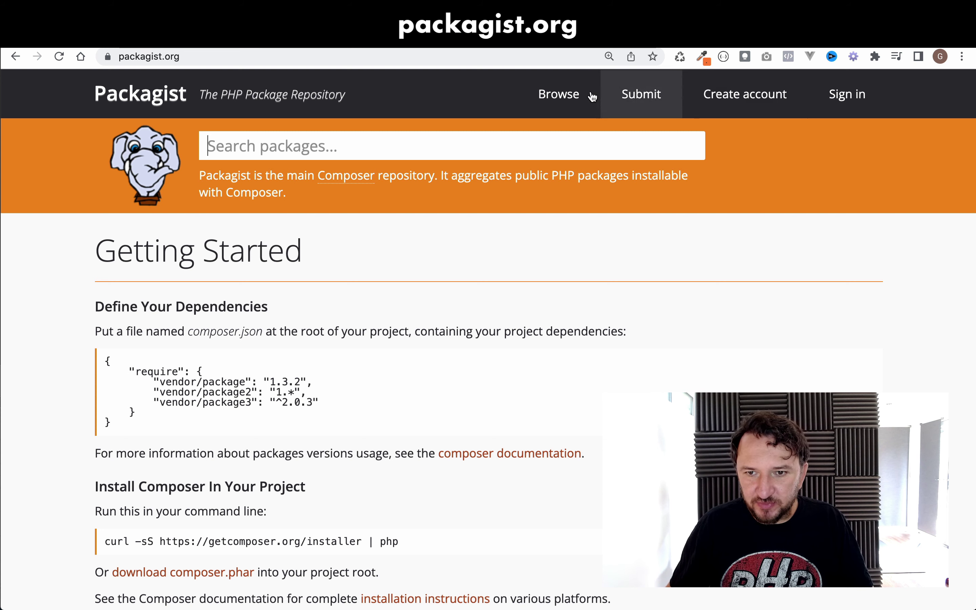
Register a new Packagist account with an autofilled email, username and password
left_click(752, 98)
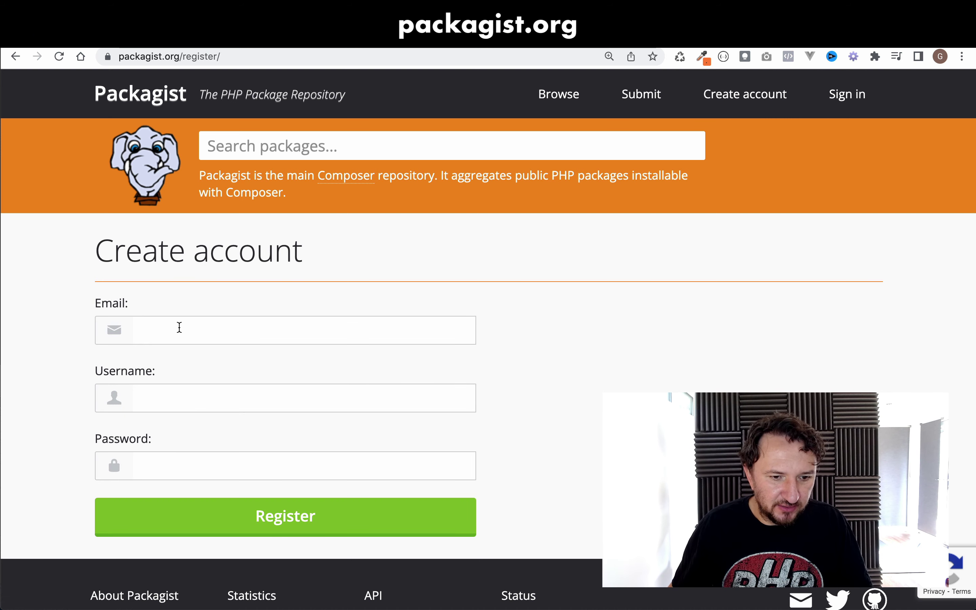
key("super+backslash")
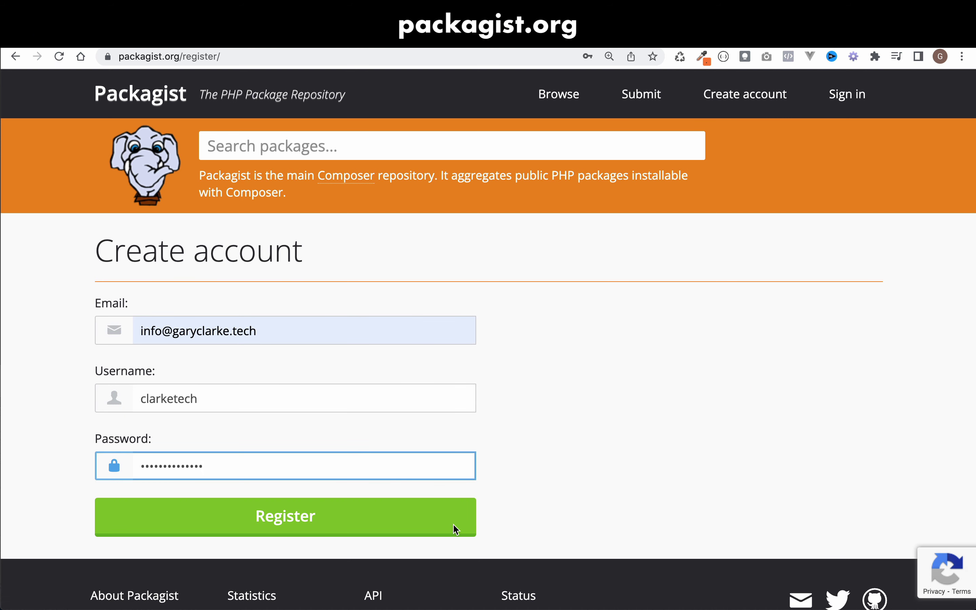
left_click(268, 517)
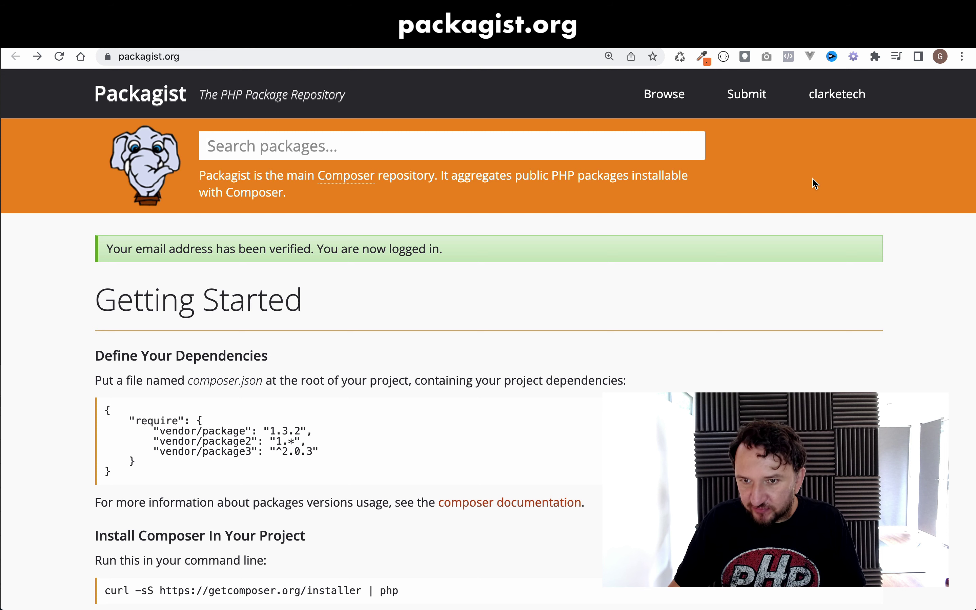
Start connecting GitHub via Connect accounts under Using GitHub in account settings
left_click(836, 89)
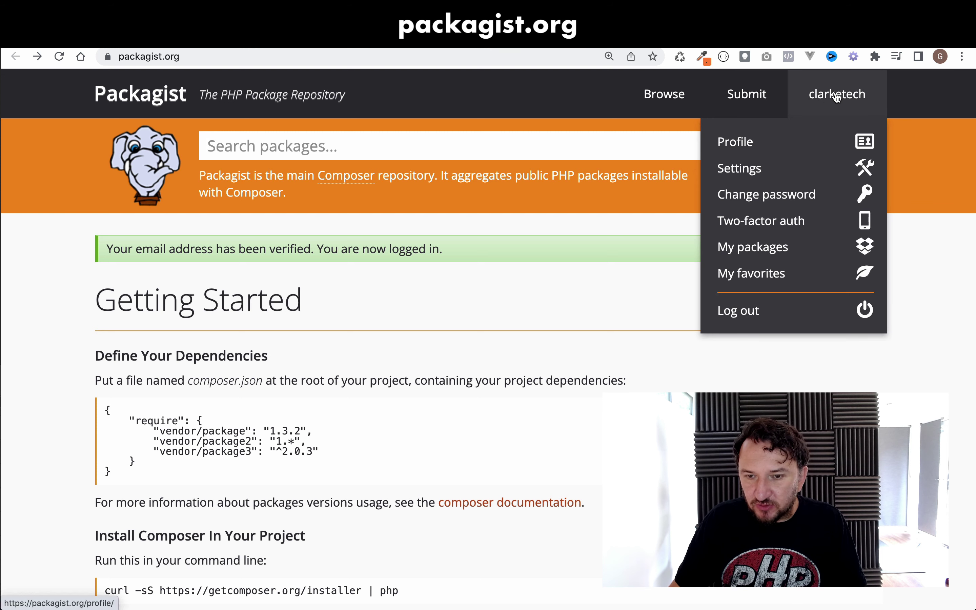
left_click(838, 98)
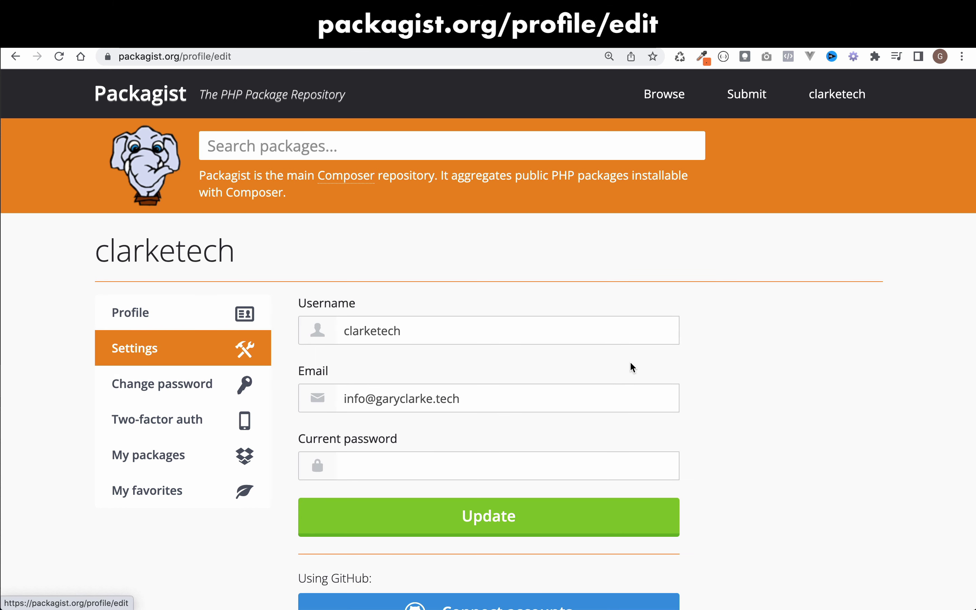
scroll(809, 360, "down", 4)
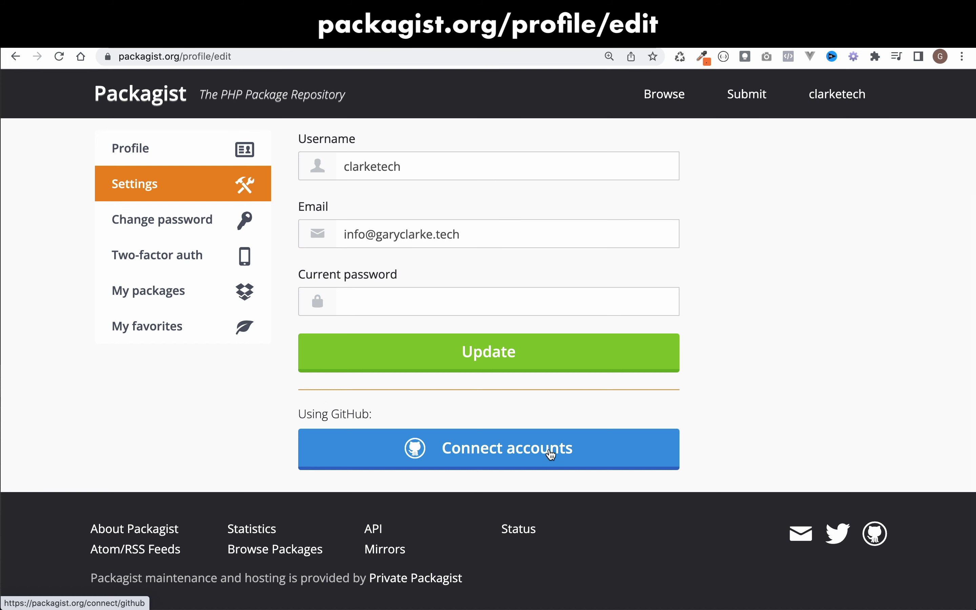
left_click(551, 455)
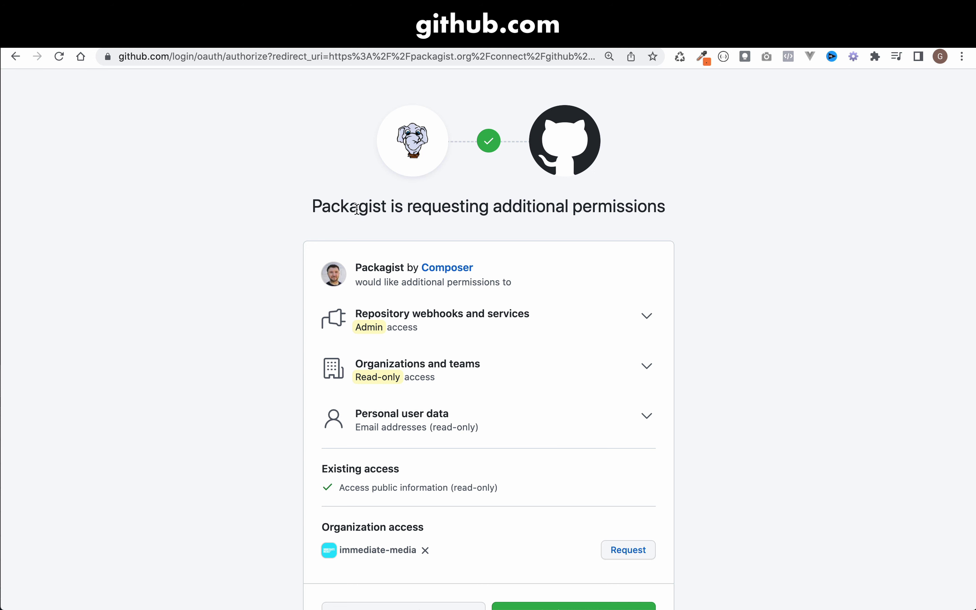
Authorize composer on GitHub, confirming with the GitHub password after one retry
scroll(804, 207, "down", 4)
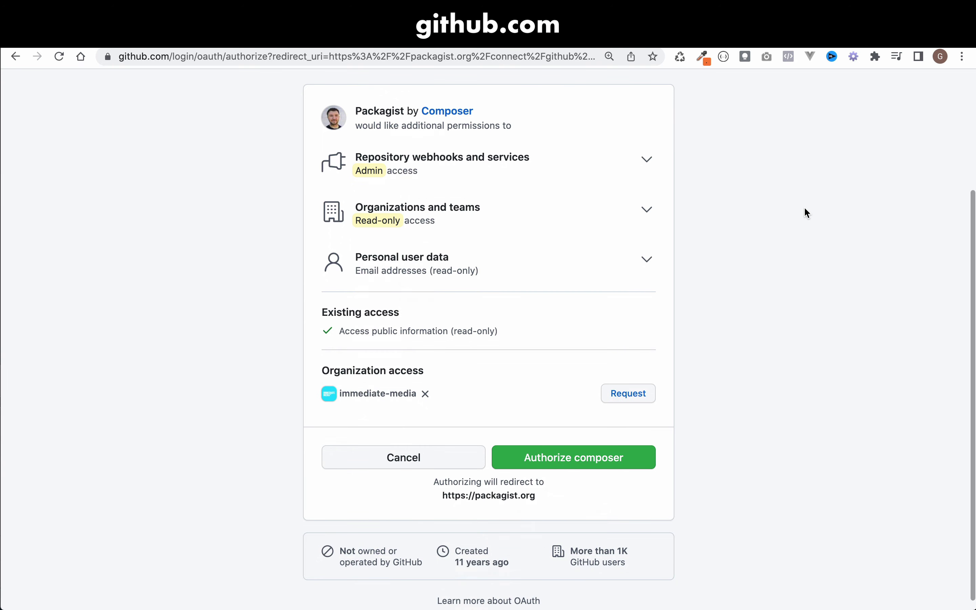
left_click(588, 463)
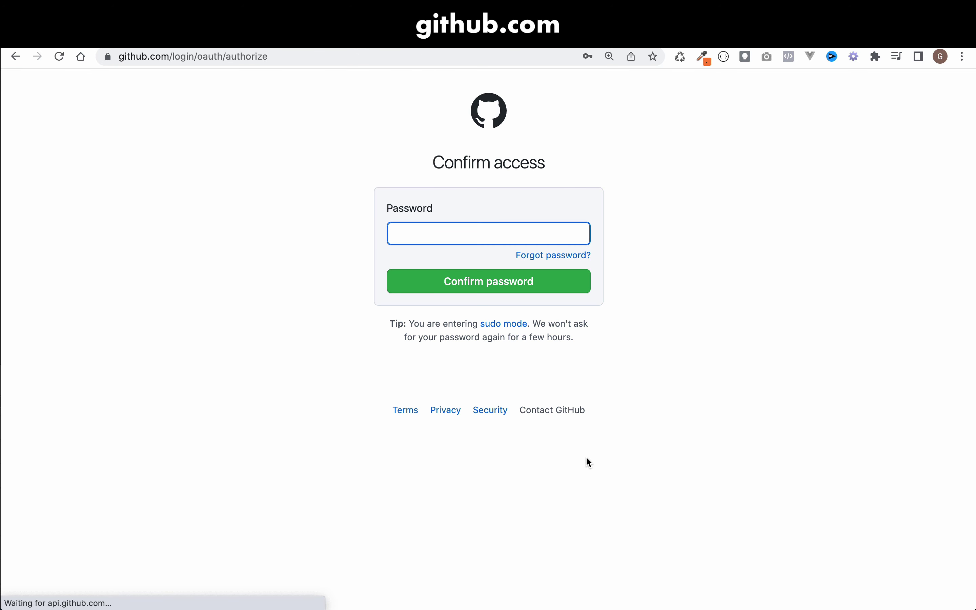
key("super+v")
left_click(467, 281)
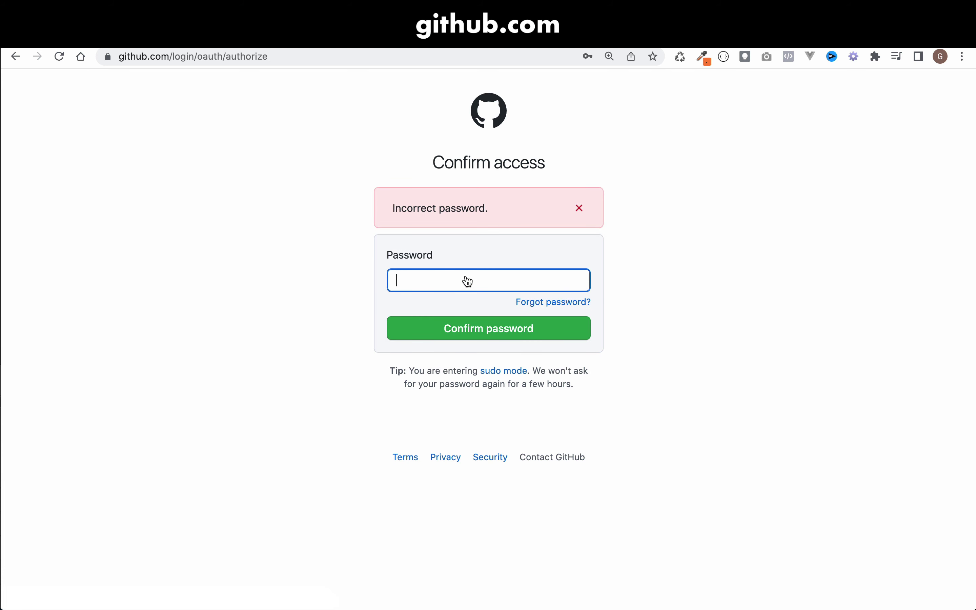
key("super+v")
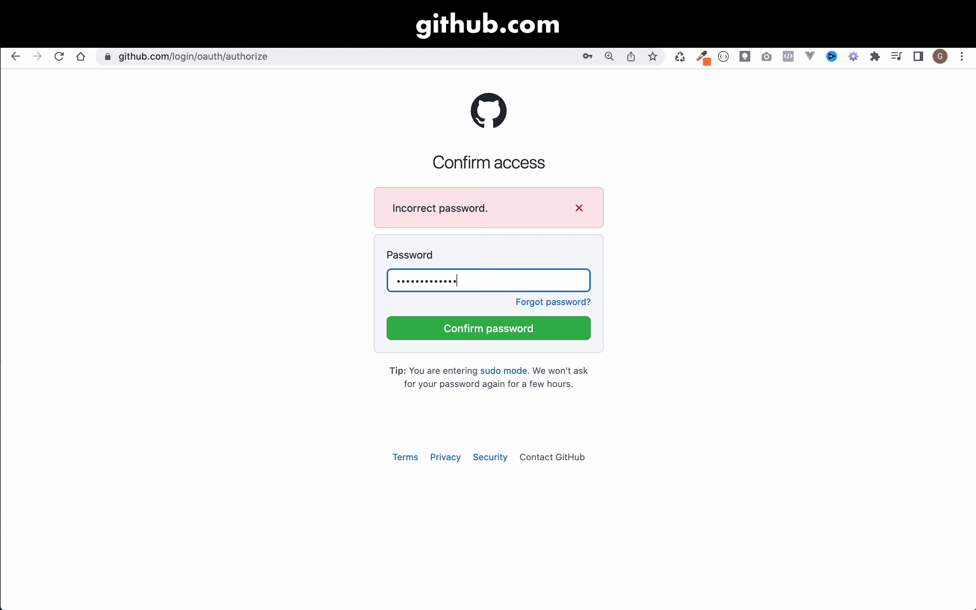
left_click(454, 336)
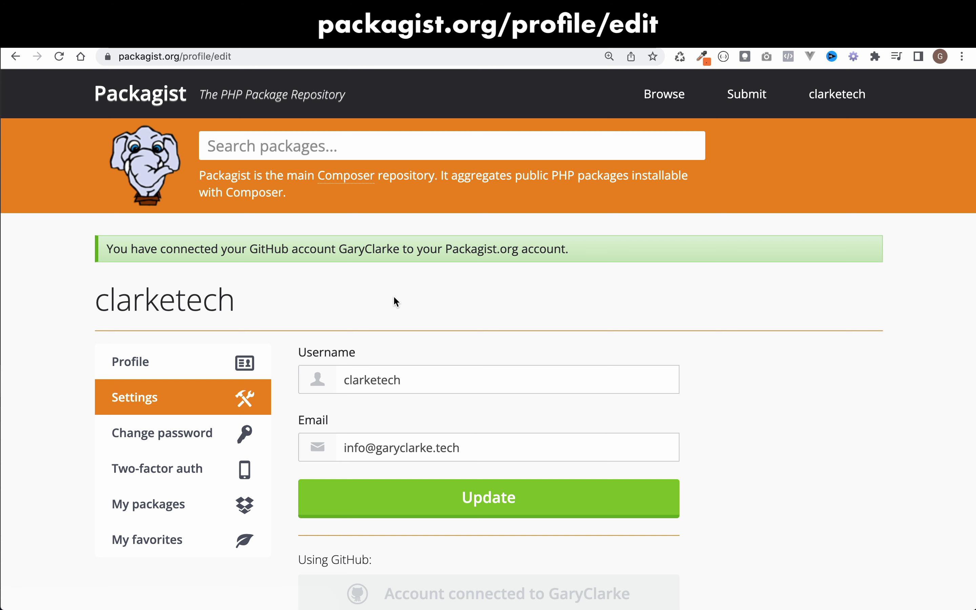
Paste the performance-counter GitHub repository URL into Packagist's Repository URL field
scroll(473, 338, "down", 5)
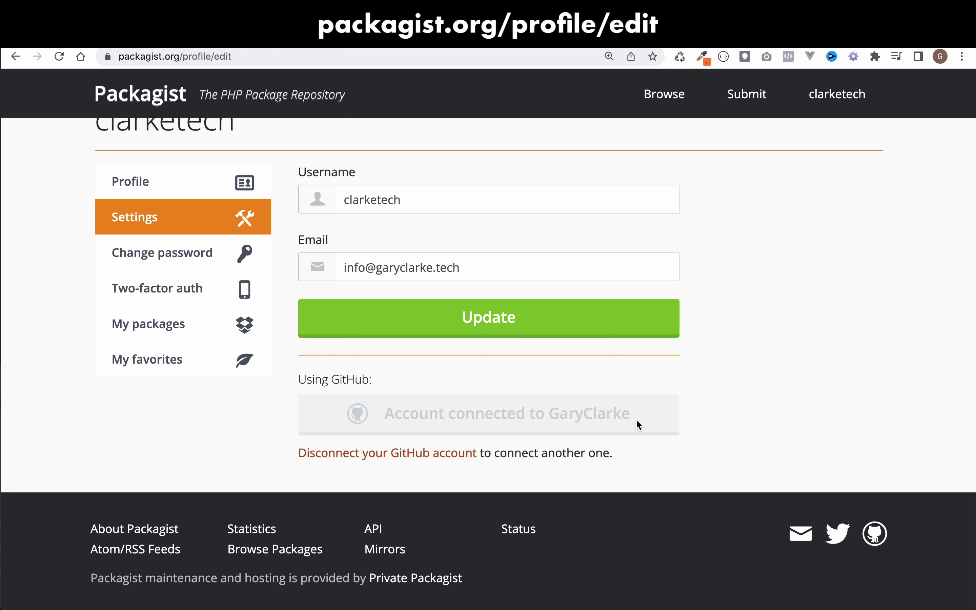
left_click(746, 95)
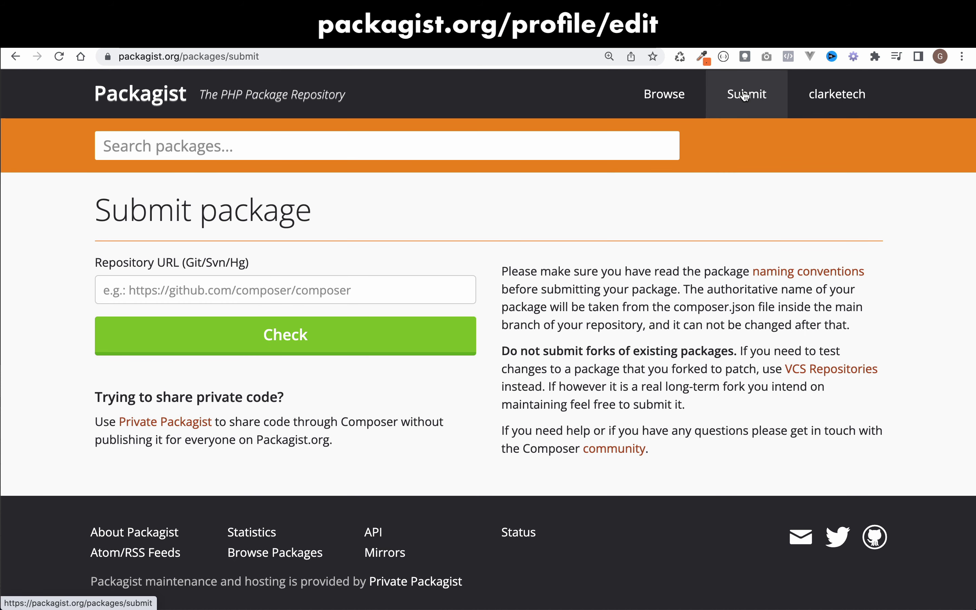
left_click(215, 290)
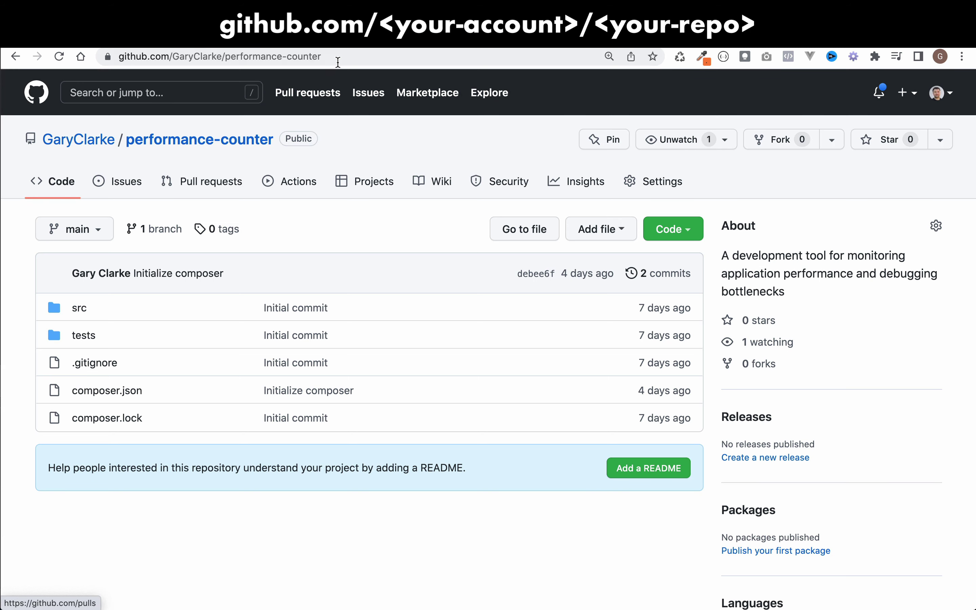
left_click(350, 56)
key("super+c")
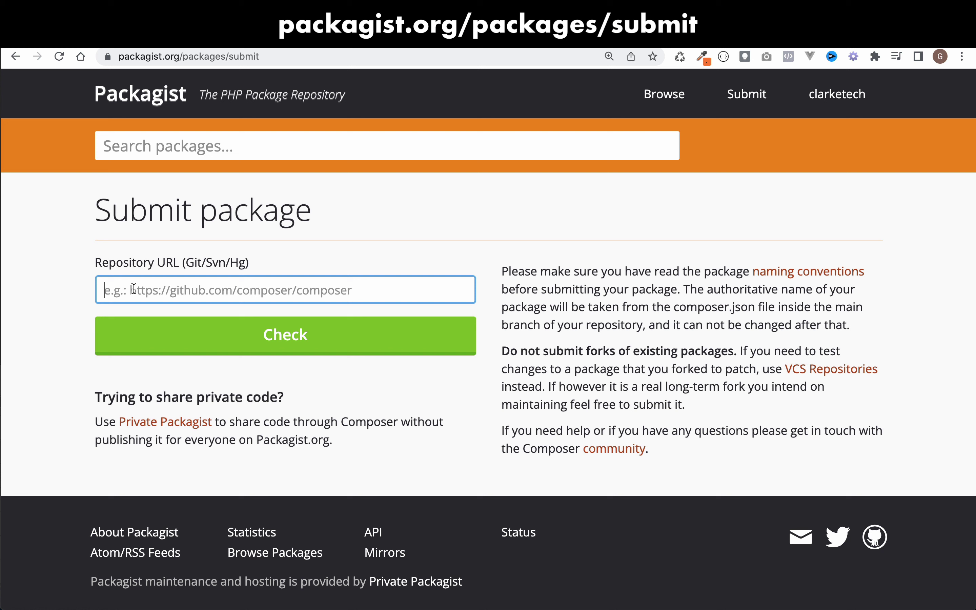
left_click(135, 289)
key("super+v")
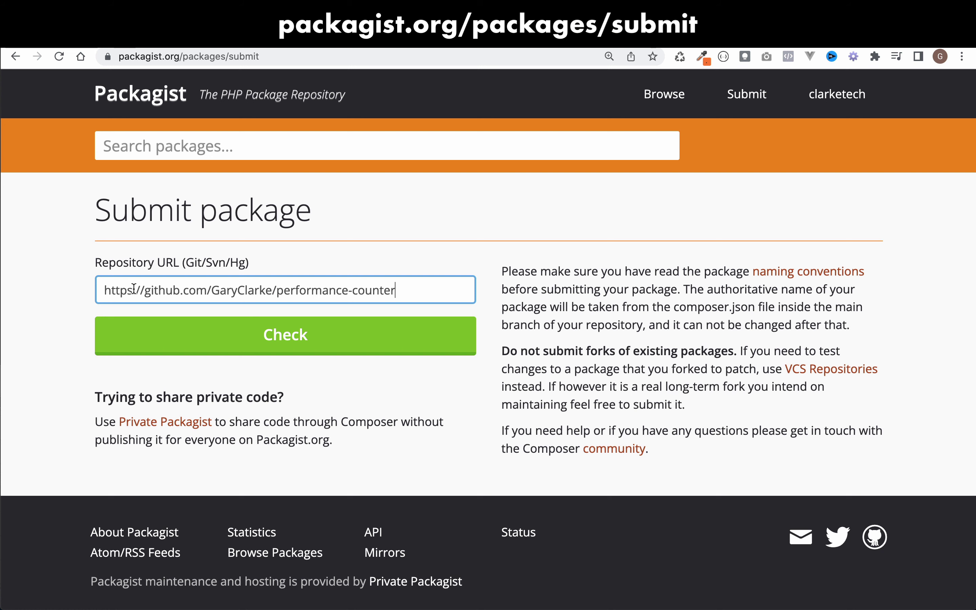
Check the repository and submit it as clarketech/performance-counter
left_click(338, 335)
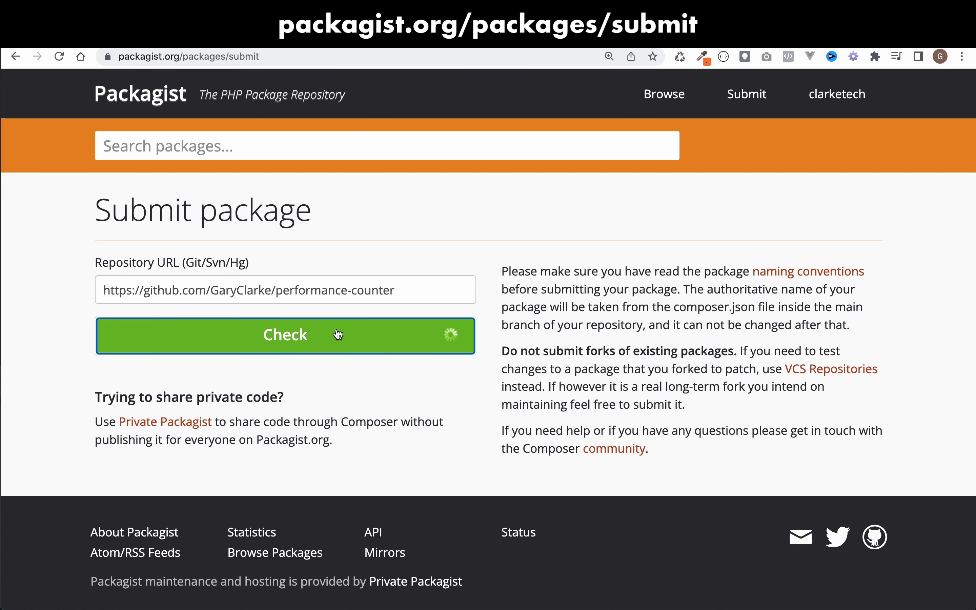
scroll(466, 357, "down", 5)
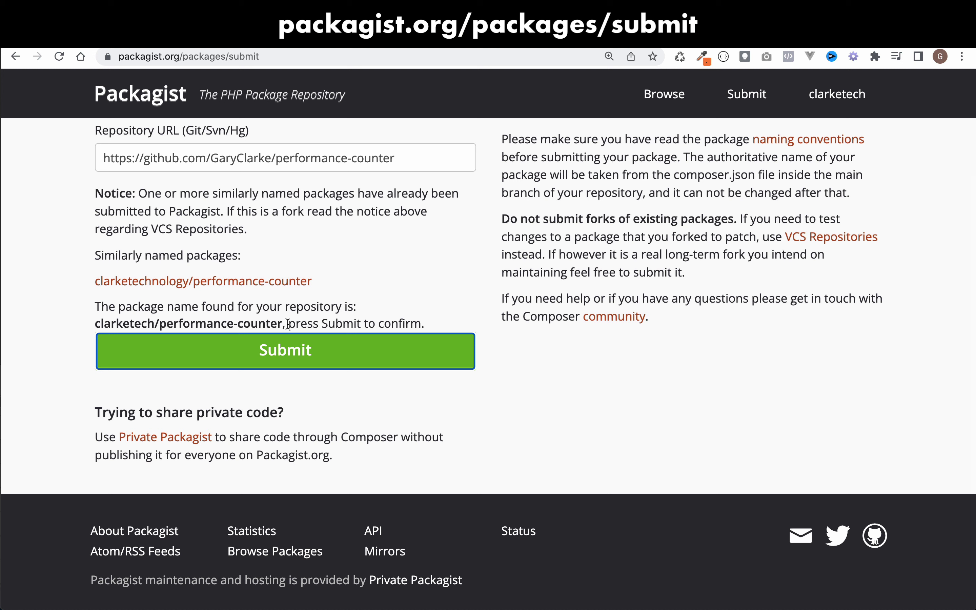
left_click(297, 355)
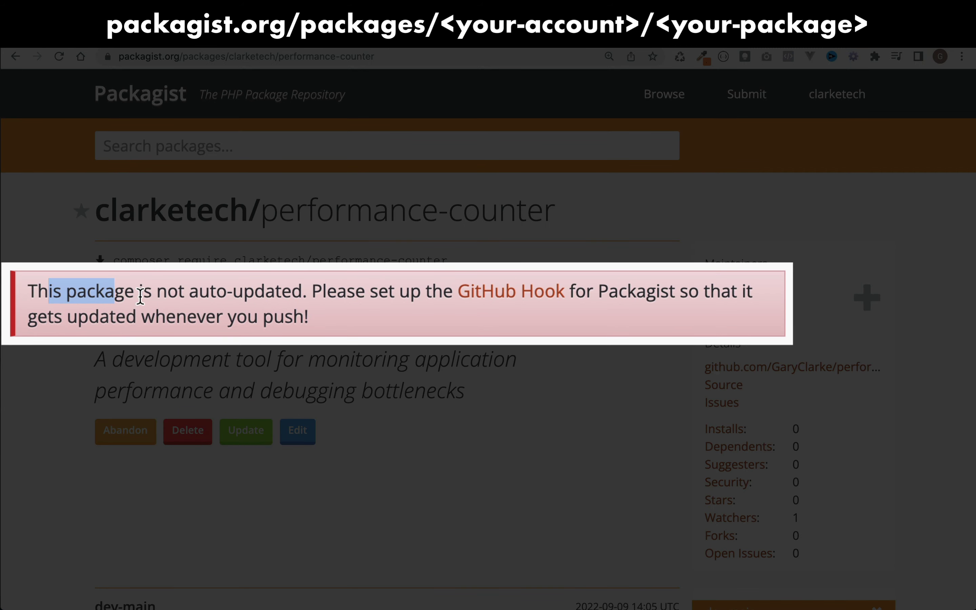
Read the 'not auto-updated' warning and open the GitHub Hook update help page
left_click_drag(140, 298, 280, 291)
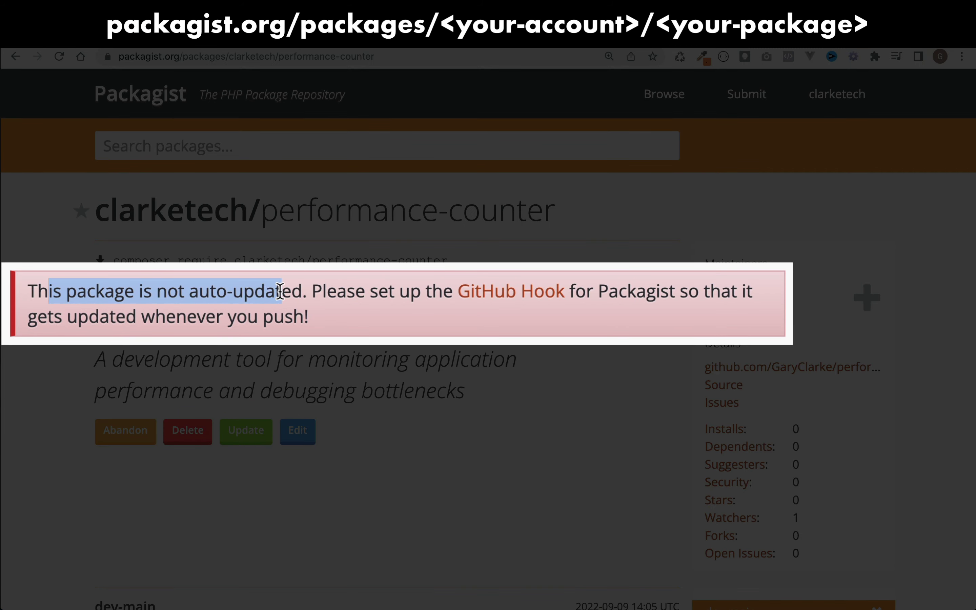
left_click_drag(365, 291, 721, 291)
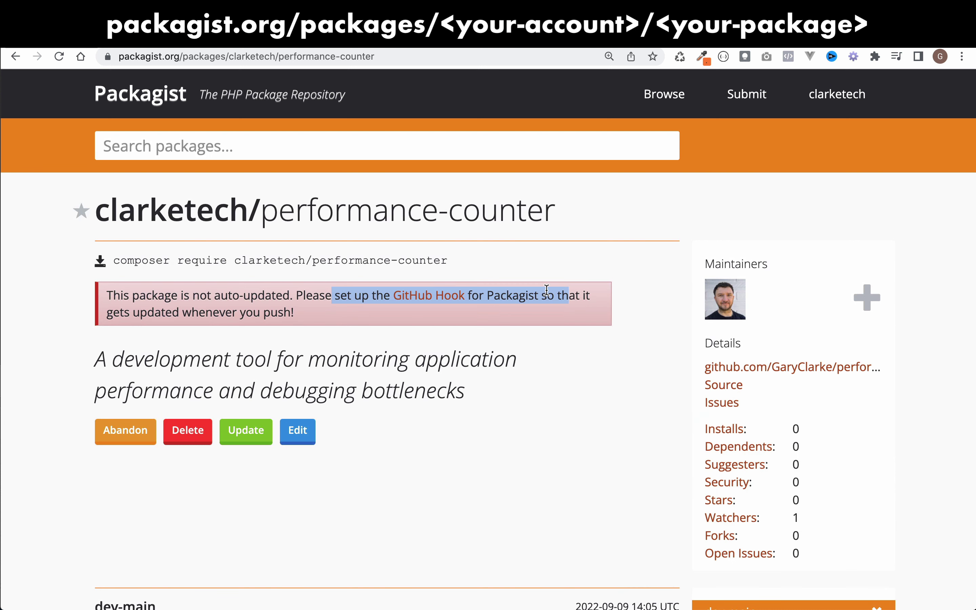
scroll(546, 290, "down", 5)
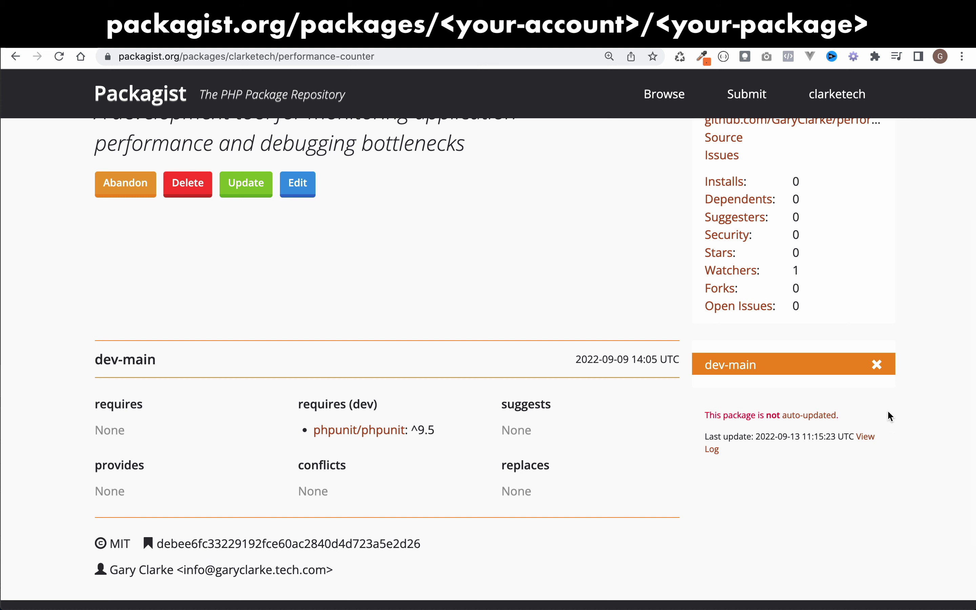
left_click(812, 415)
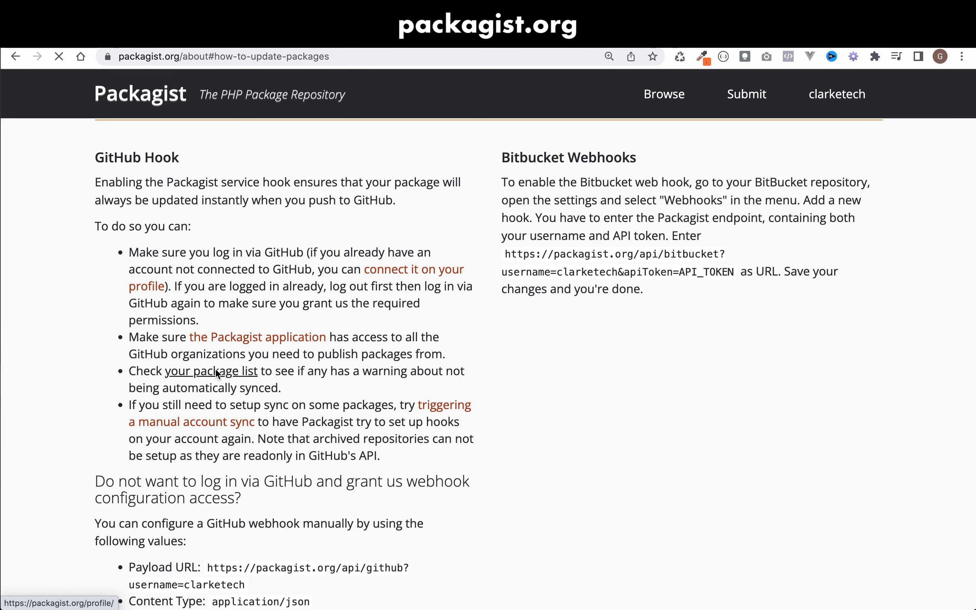
Retry the GitHub hook sync from the package list, then reopen clarketech/performance-counter
left_click(218, 372)
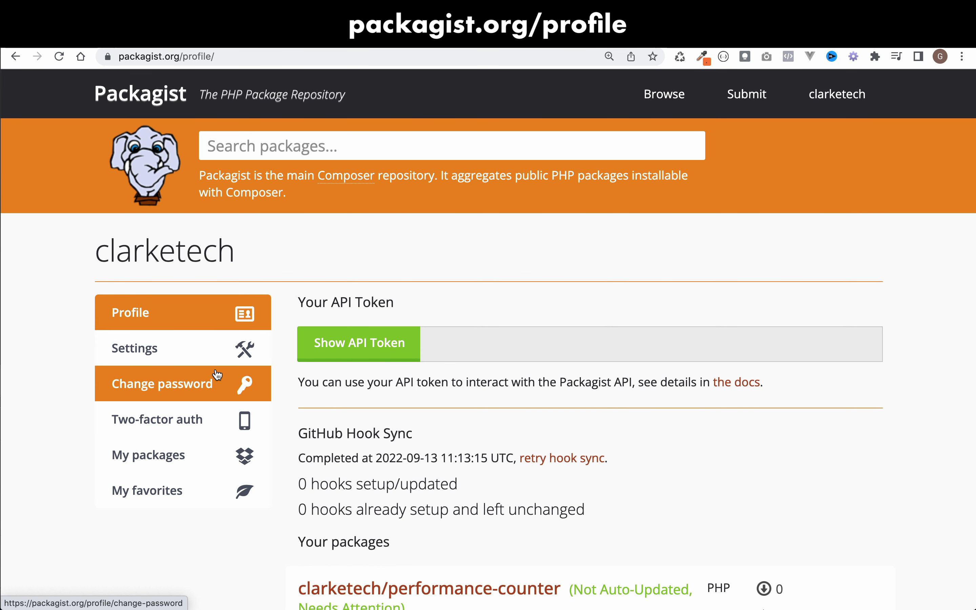
scroll(535, 336, "down", 2)
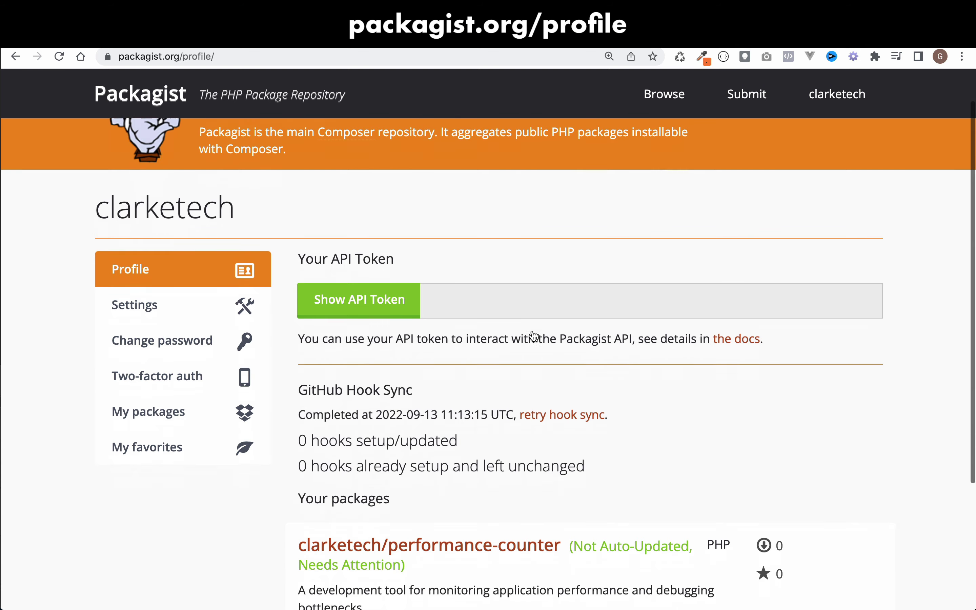
scroll(535, 335, "down", 3)
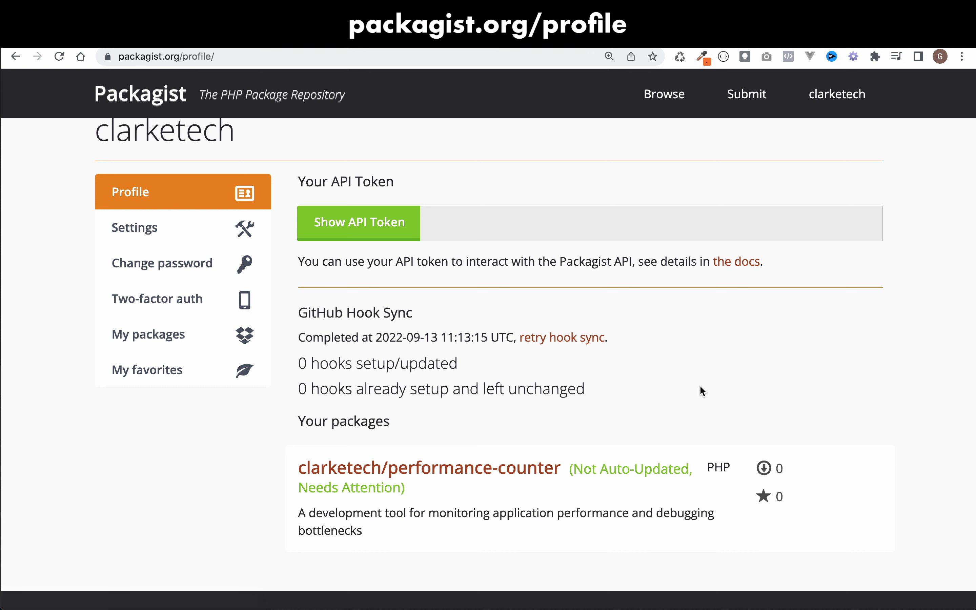
left_click(563, 342)
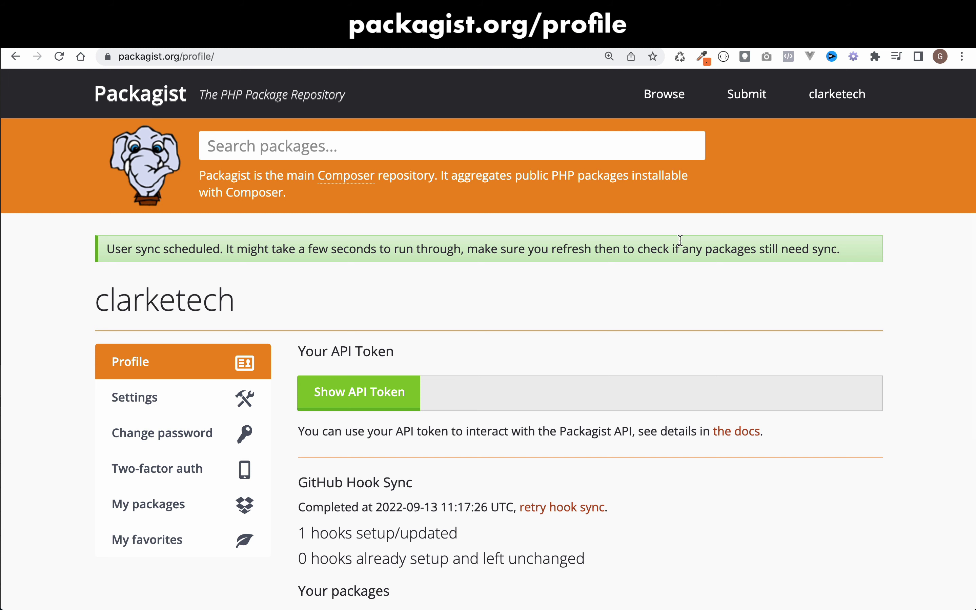
scroll(638, 283, "down", 5)
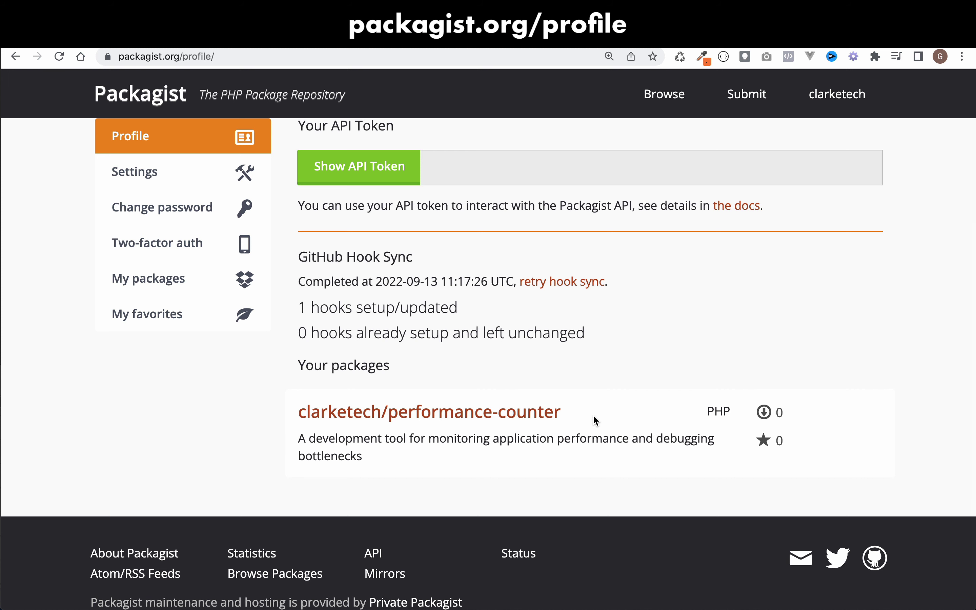
left_click(525, 418)
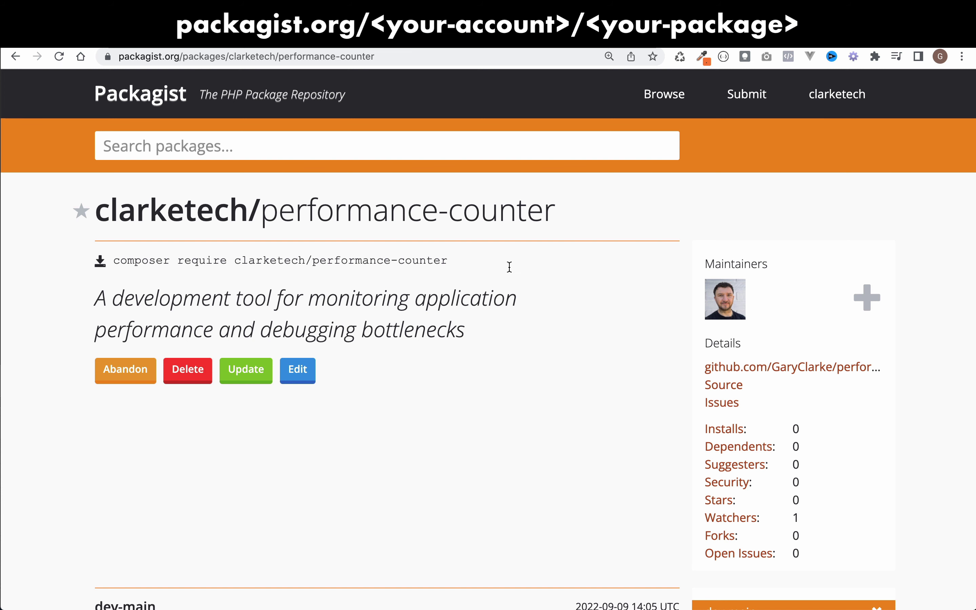
scroll(510, 267, "down", 5)
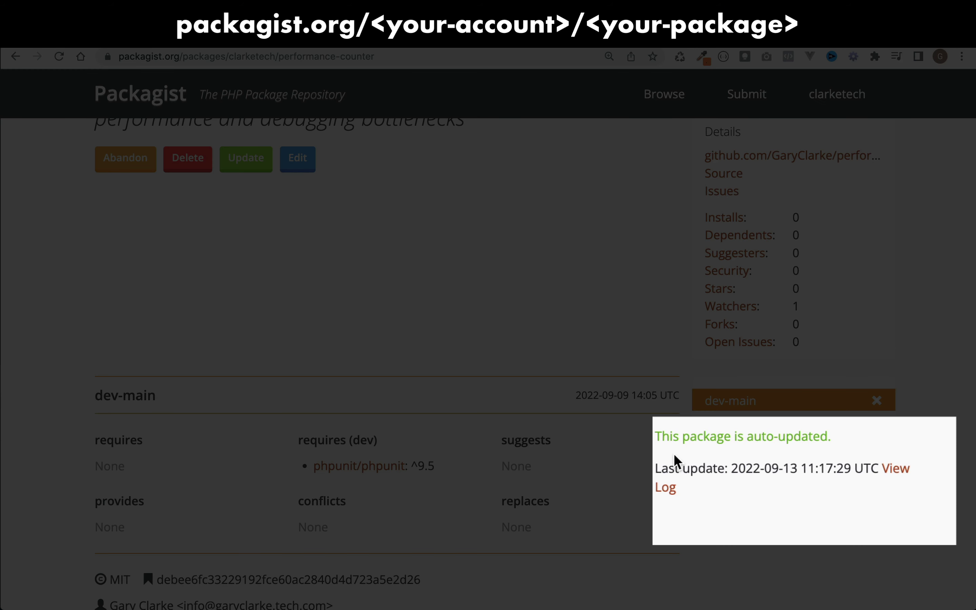
scroll(442, 327, "up", 5)
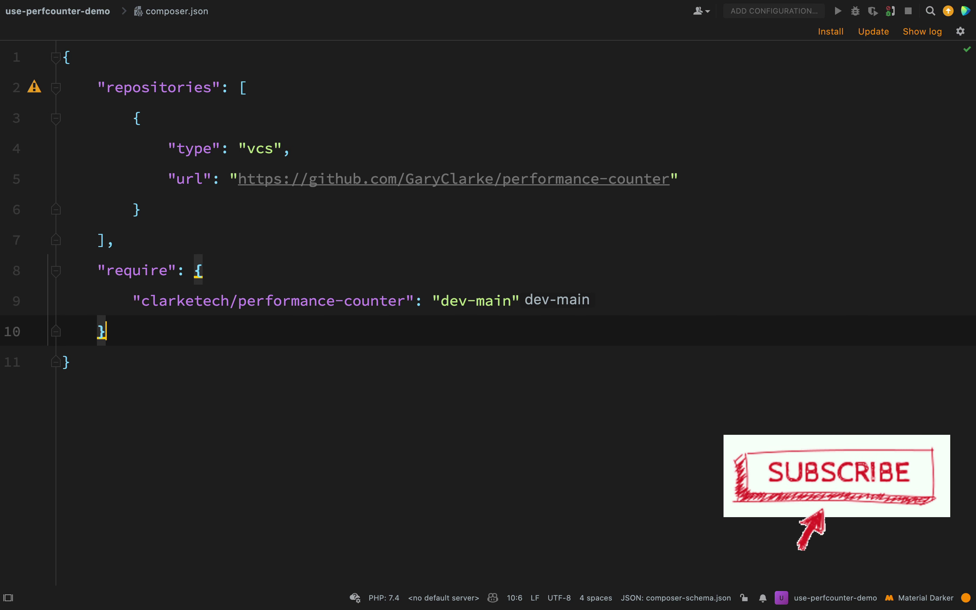
Show the project tree and select vendor, composer.json and composer.lock together
key("super+1")
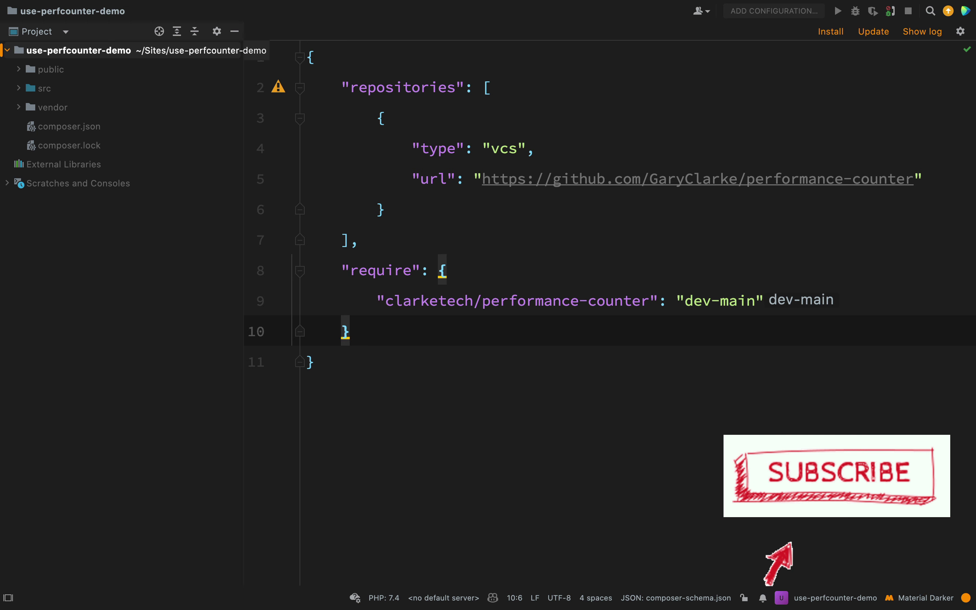
key("Down")
key("Down")
key("Down")
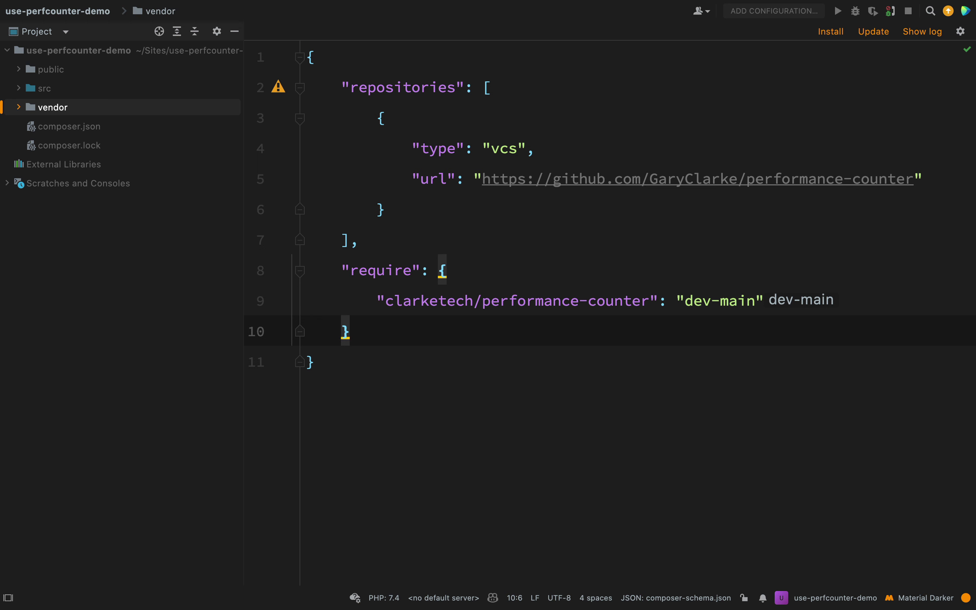
key("shift+Down")
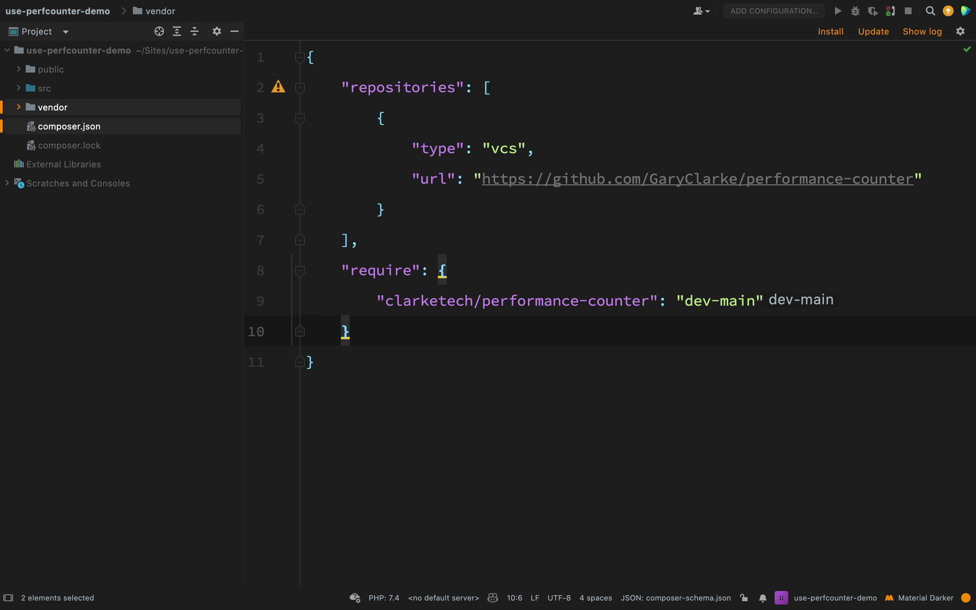
key("shift+Down")
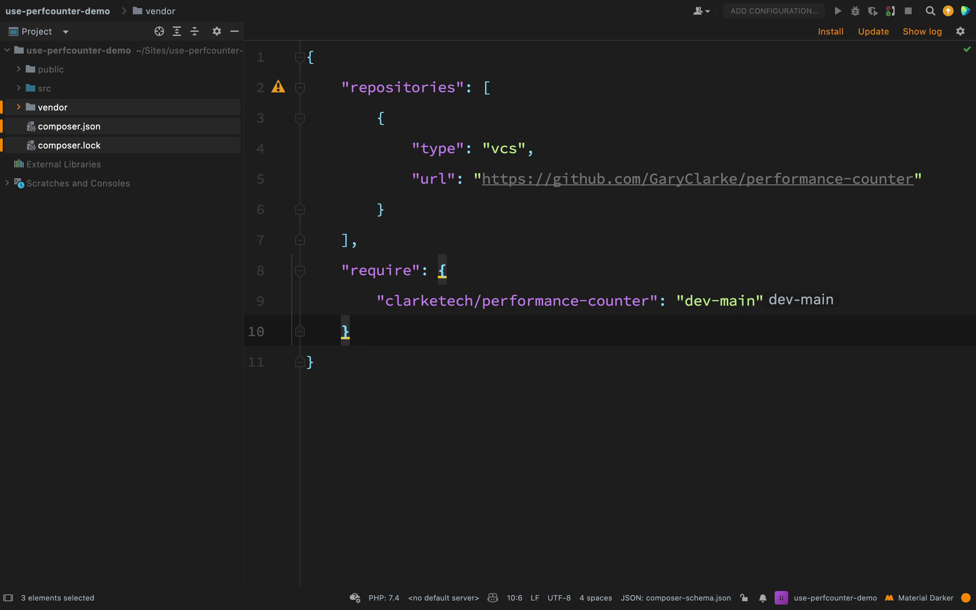
Delete vendor, composer.json and composer.lock, confirming the Delete dialog
key("Delete")
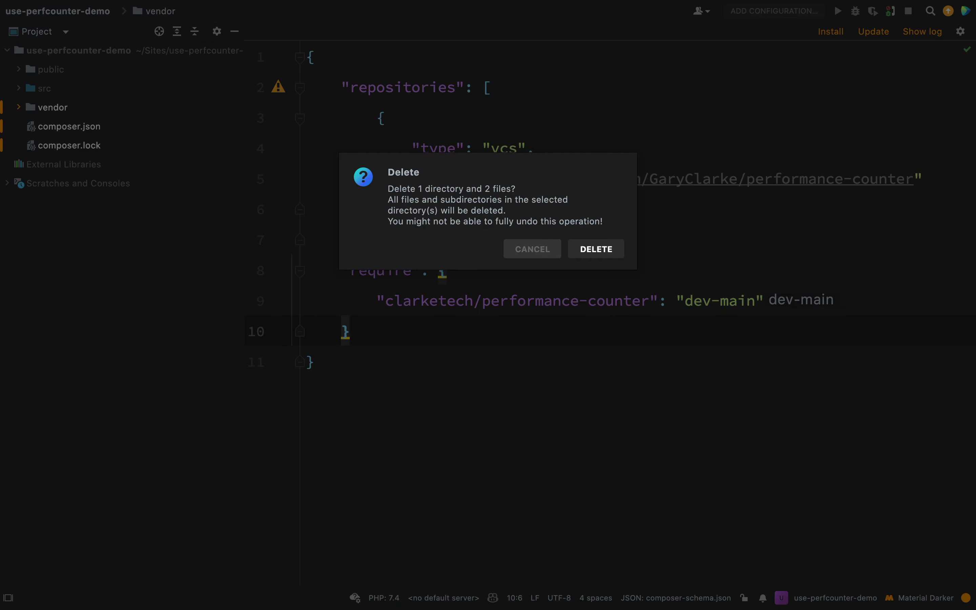
key("Return")
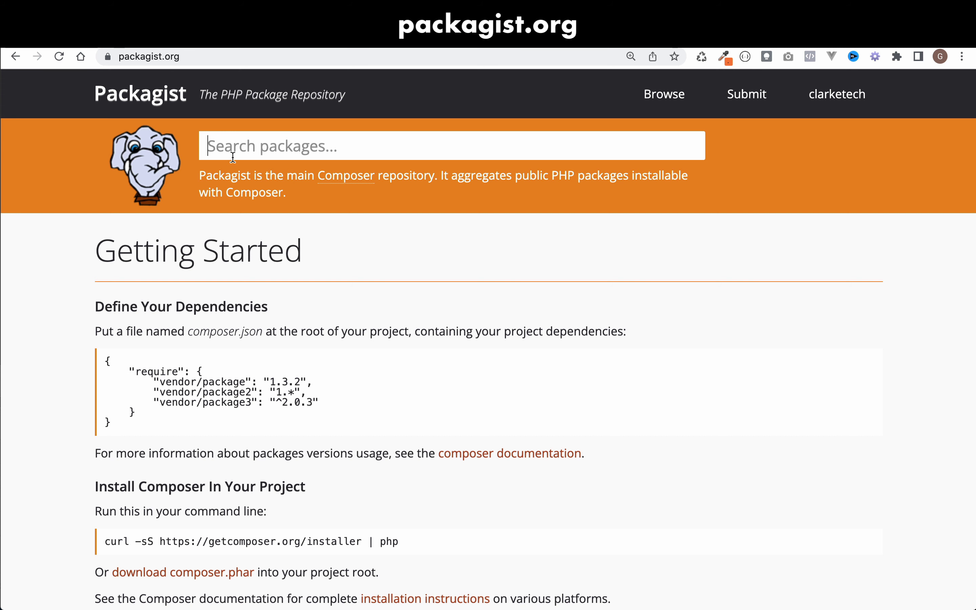
Search 'clarketech/per', open the package and copy its composer require command
type("clarke")
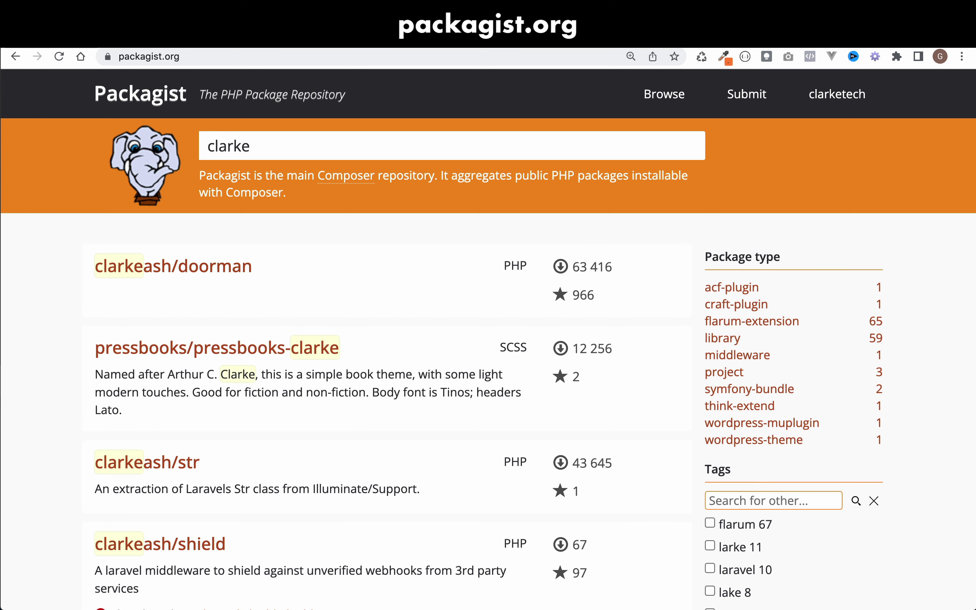
type("tech")
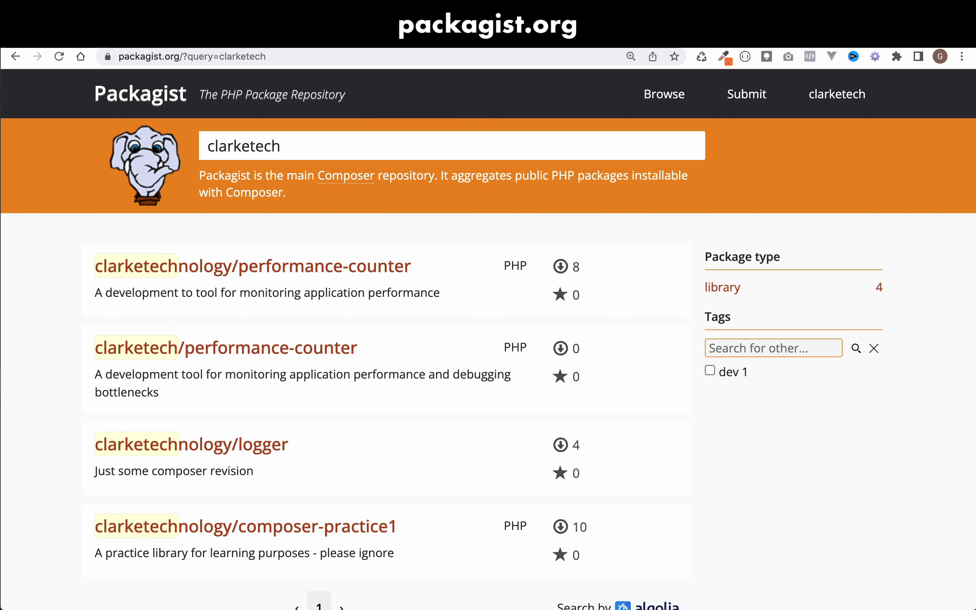
type("/per")
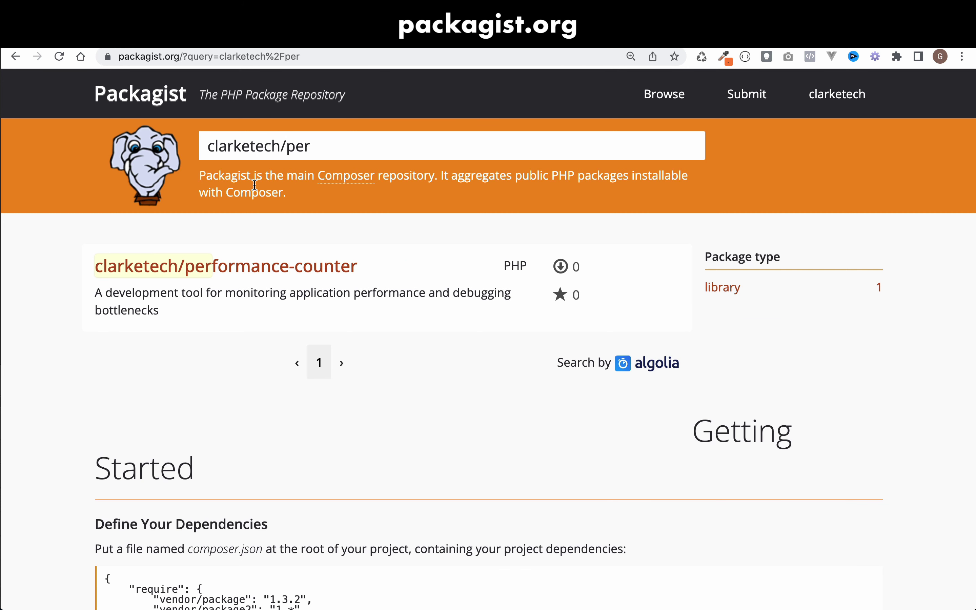
left_click(291, 265)
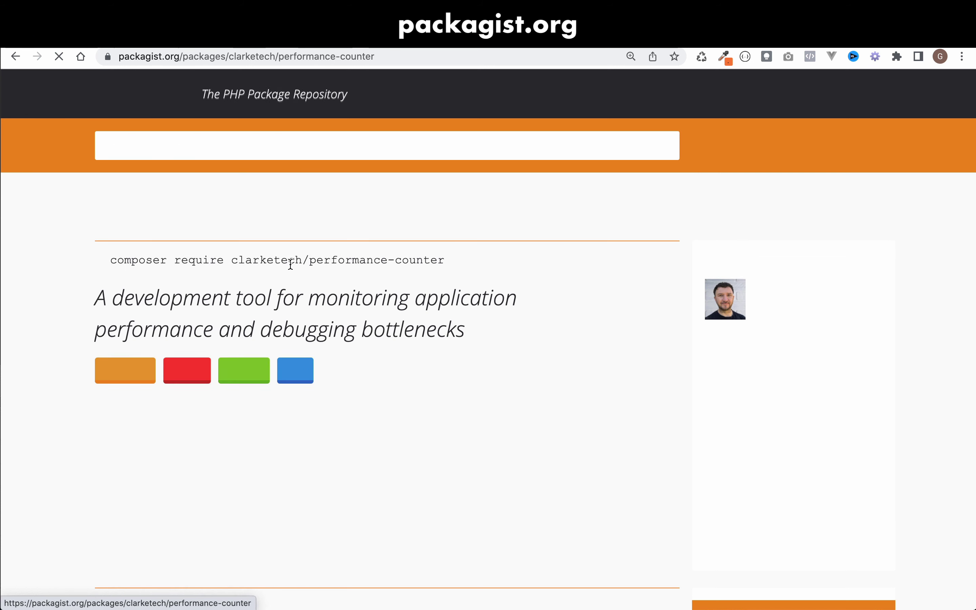
left_click(295, 262)
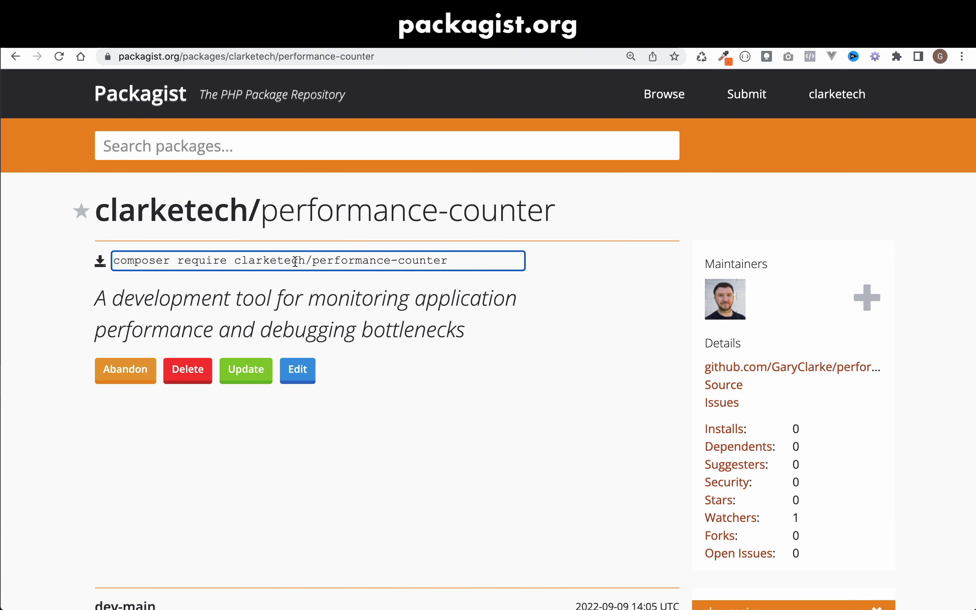
left_click(295, 262)
key("super+c")
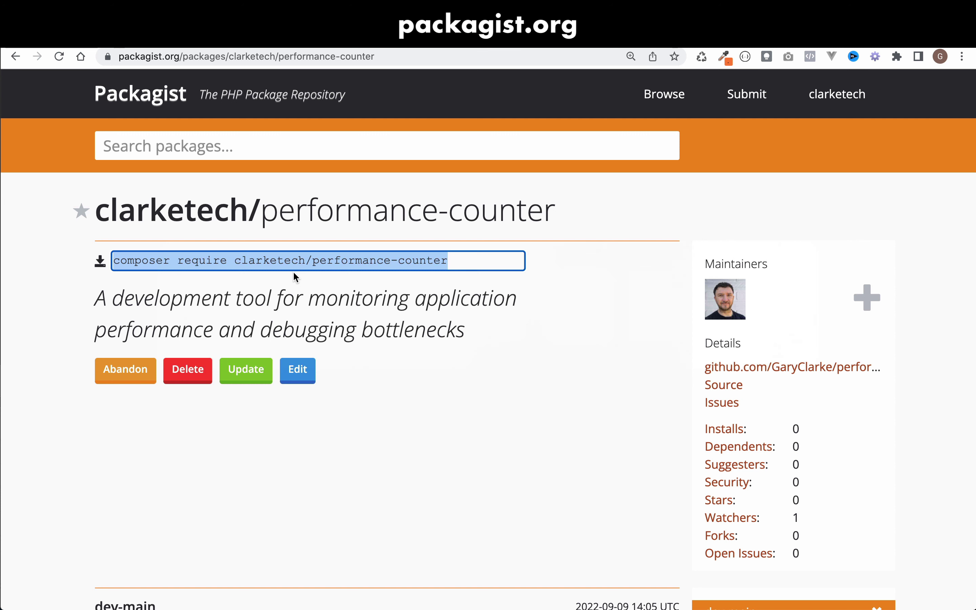
key("super+Tab")
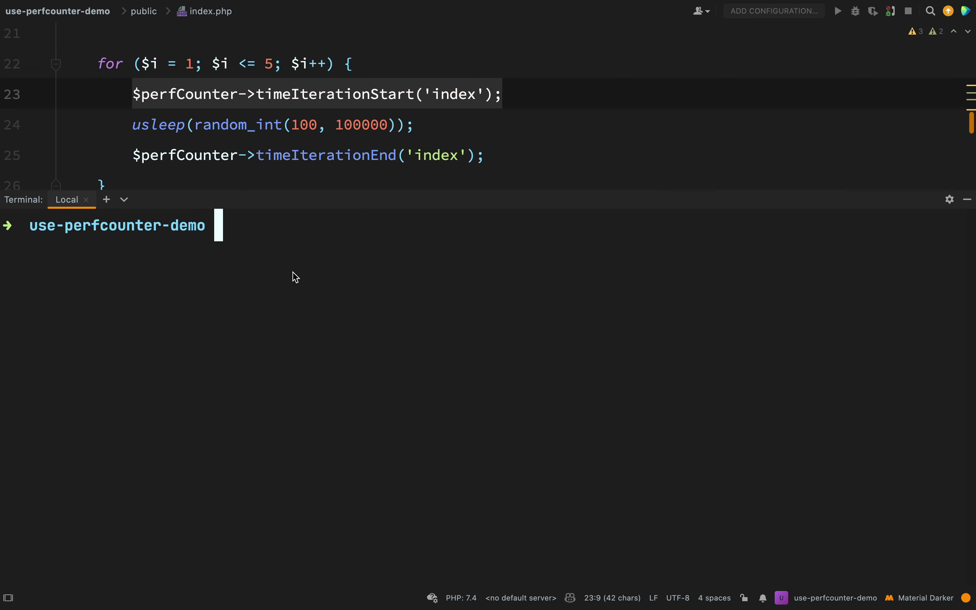
Run composer require clarketech/performance-counter in the terminal and read the minimum-stability error
key("super+v")
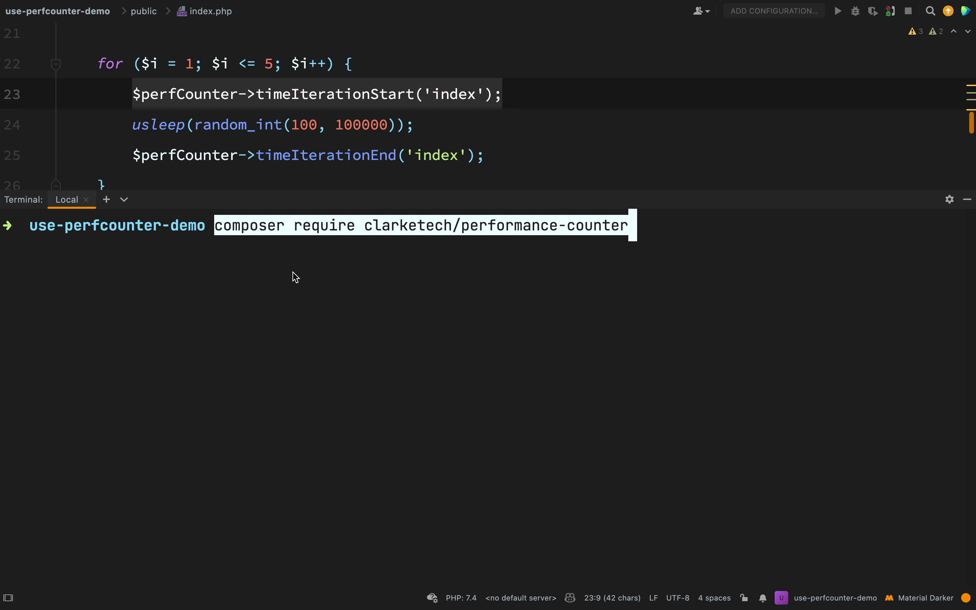
key("Return")
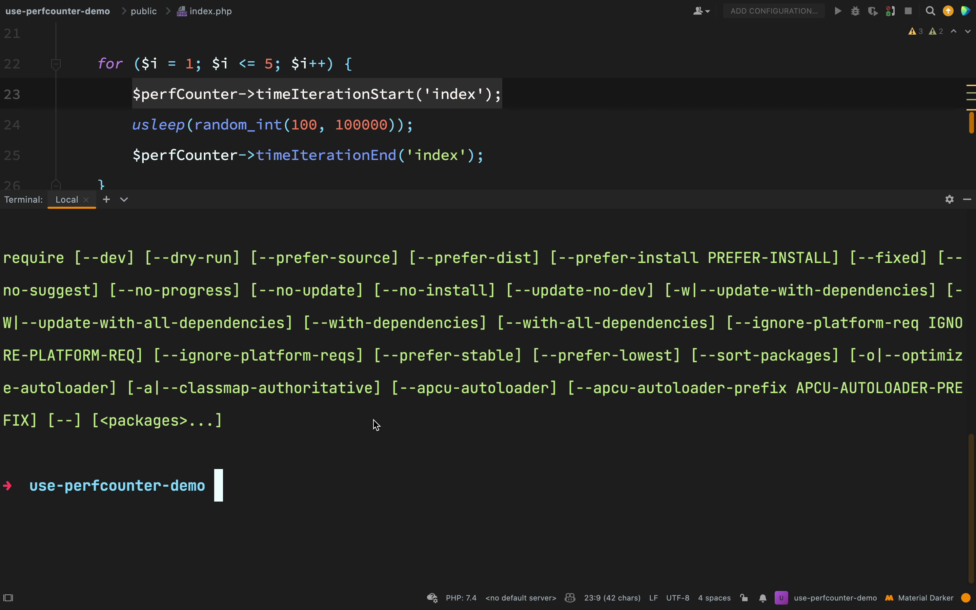
scroll(375, 425, "up", 5)
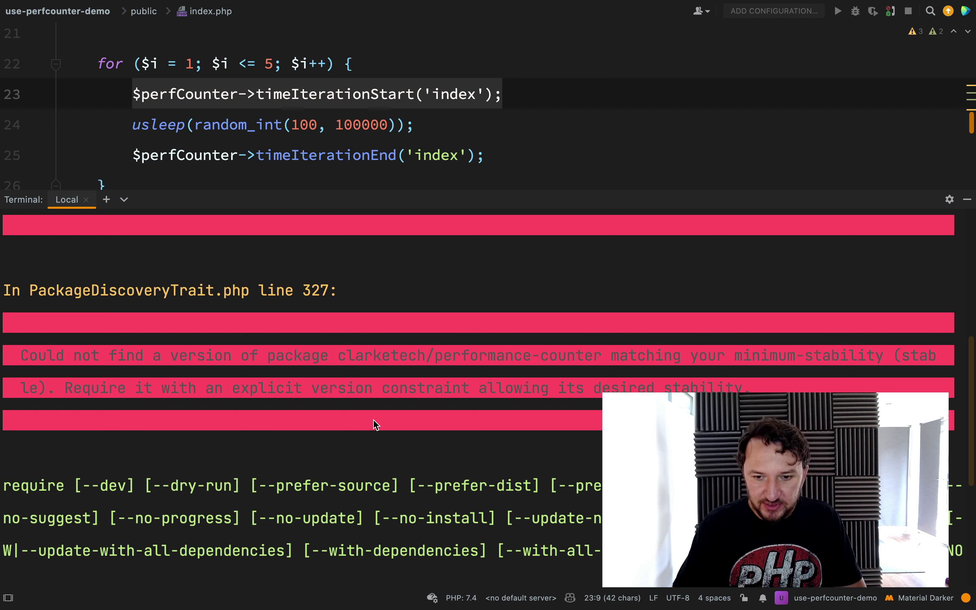
Create a new composer.json file in the demo project's root folder
key("alt+F12")
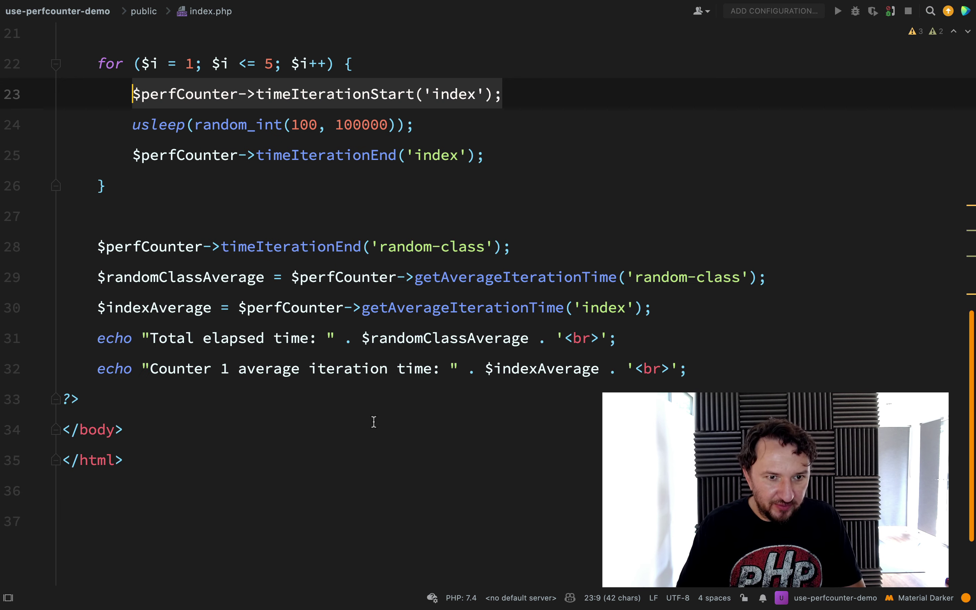
key("super+Up")
key("Left")
key("Left")
key("Right")
key("Right")
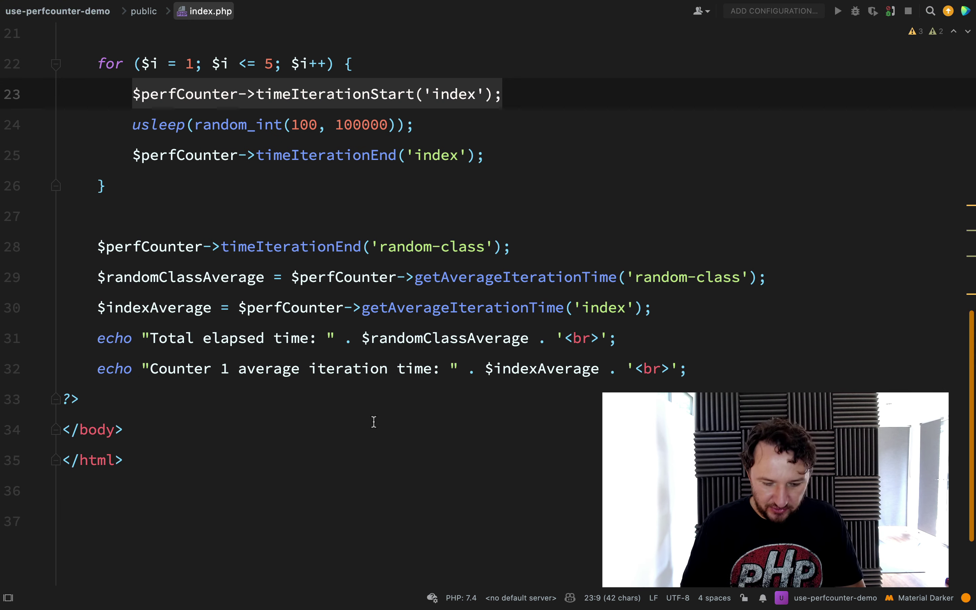
key("Left")
key("Left")
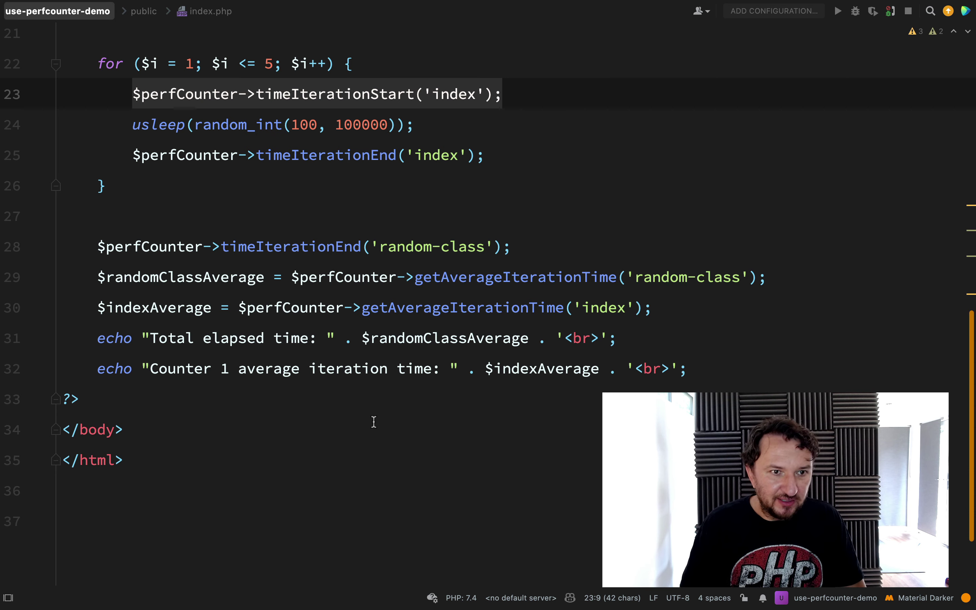
key("super+n")
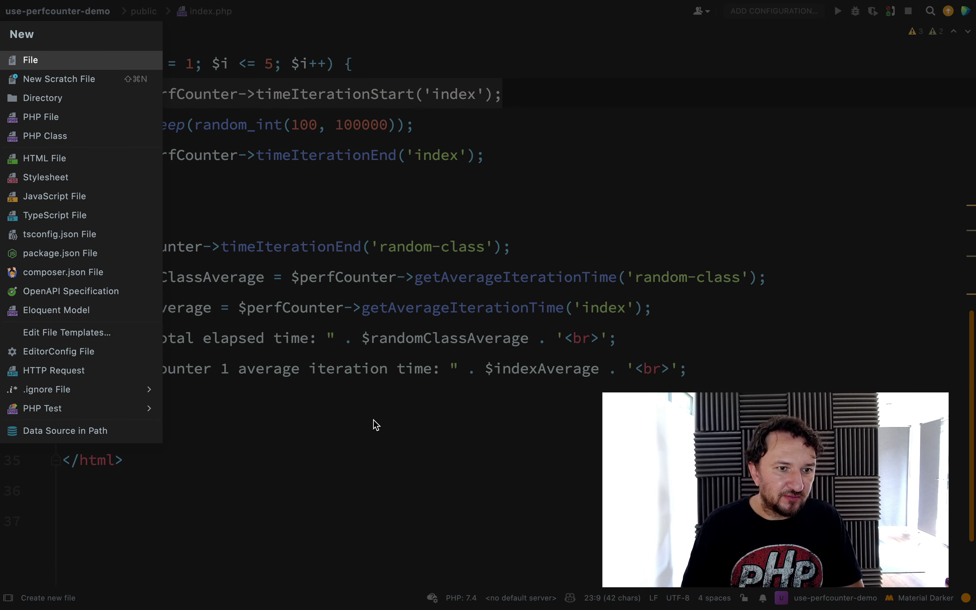
key("Down")
key("Down")
key("Down")
key("Down")
key("Down")
key("Down")
key("Down")
key("Down")
key("Down")
key("Down")
key("Down")
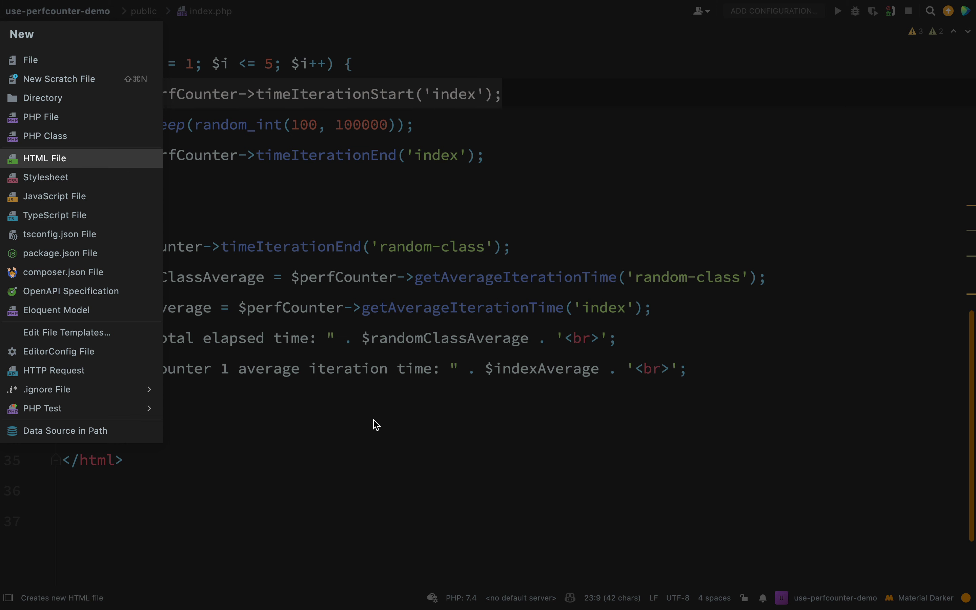
key("Return")
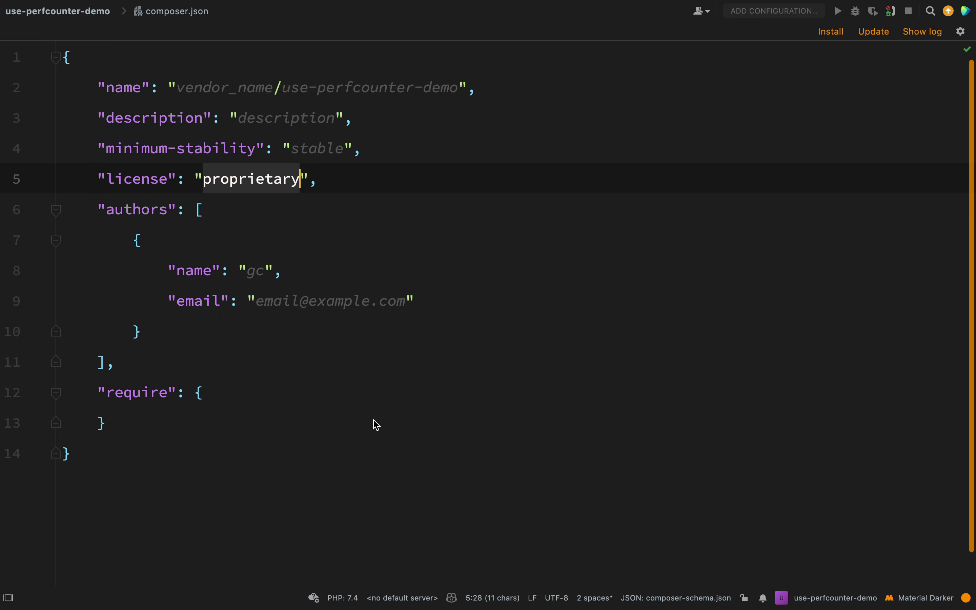
Change the minimum-stability value from stable to dev
key("Left")
key("Up")
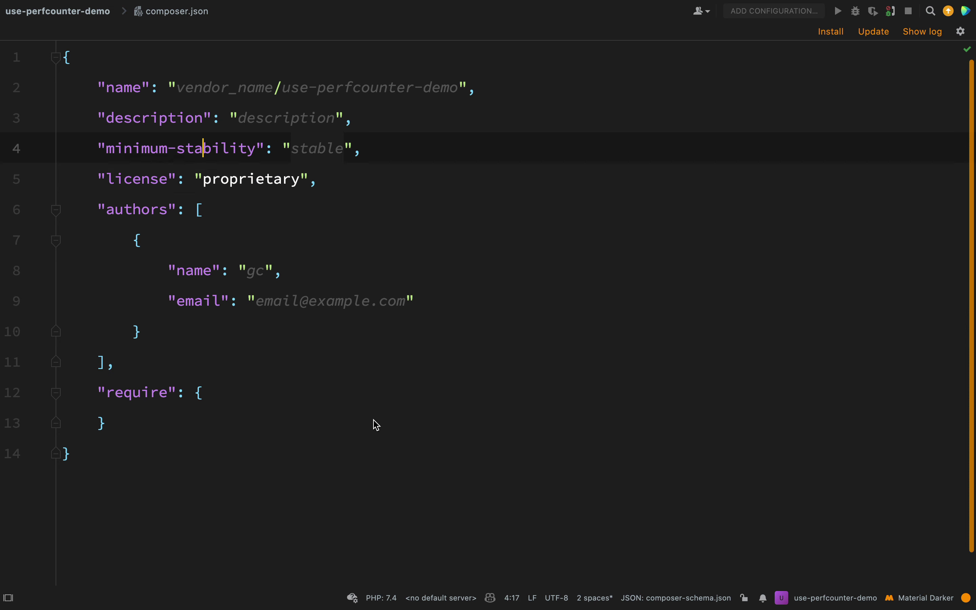
key("Right")
key("End")
key("Left")
key("Left")
key("Left")
key("alt+Up")
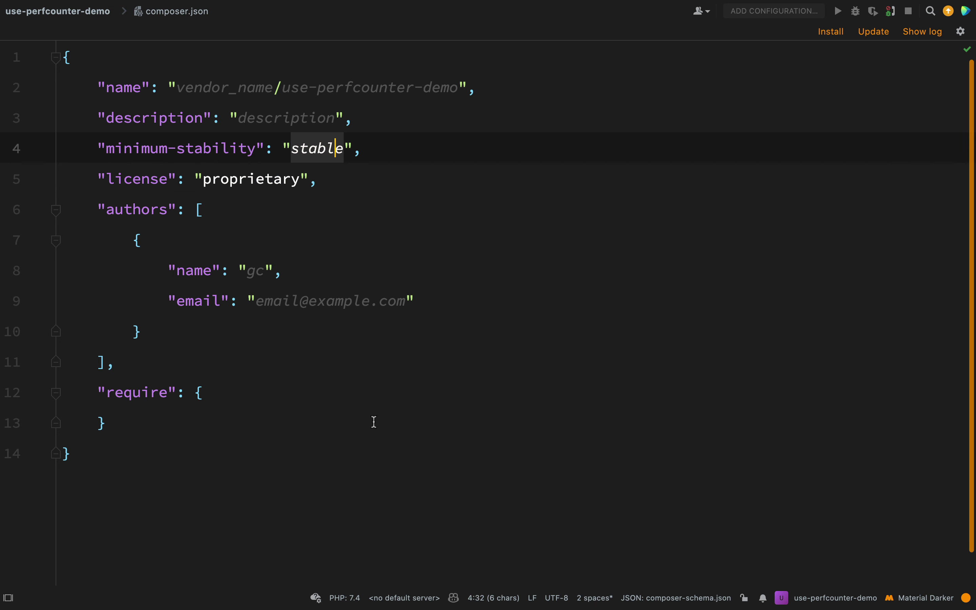
type("dev")
Delete the name, description, license, authors and require entries, leaving only minimum-stability
key("Up")
key("End")
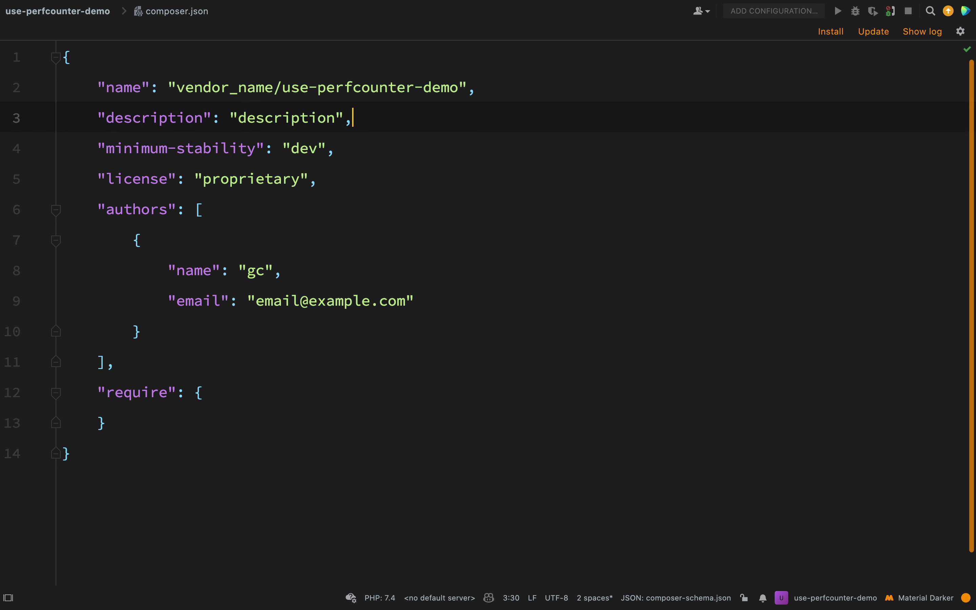
key("shift+Up")
key("shift+Home")
key("BackSpace")
key("Up")
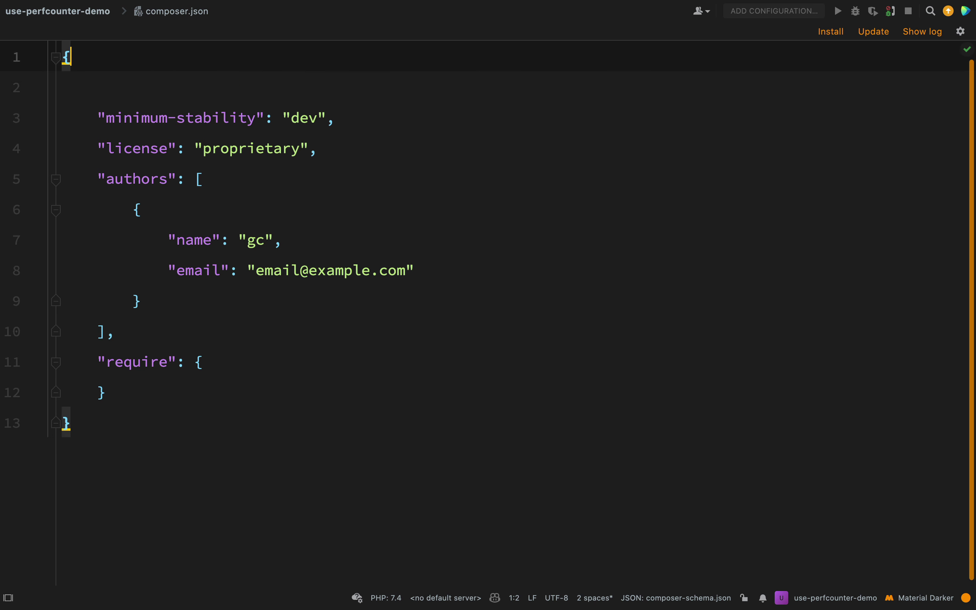
key("Delete")
key("Down")
key("Down")
key("Home")
key("shift+Down")
key("shift+Down")
key("shift+Down")
key("shift+Down")
key("shift+Down")
key("shift+Down")
key("shift+Down")
key("shift+Down")
key("shift+End")
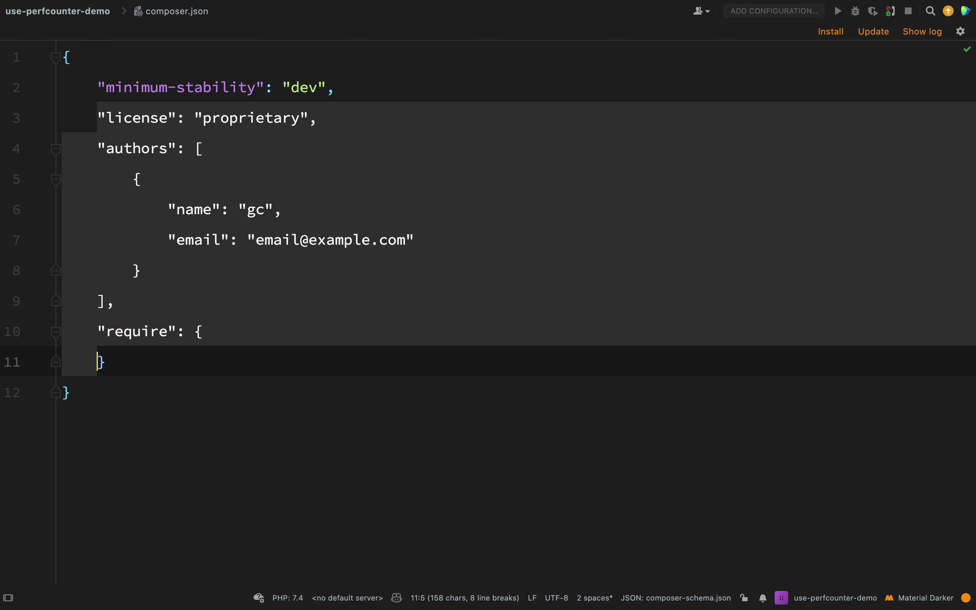
key("BackSpace")
key("BackSpace")
key("BackSpace")
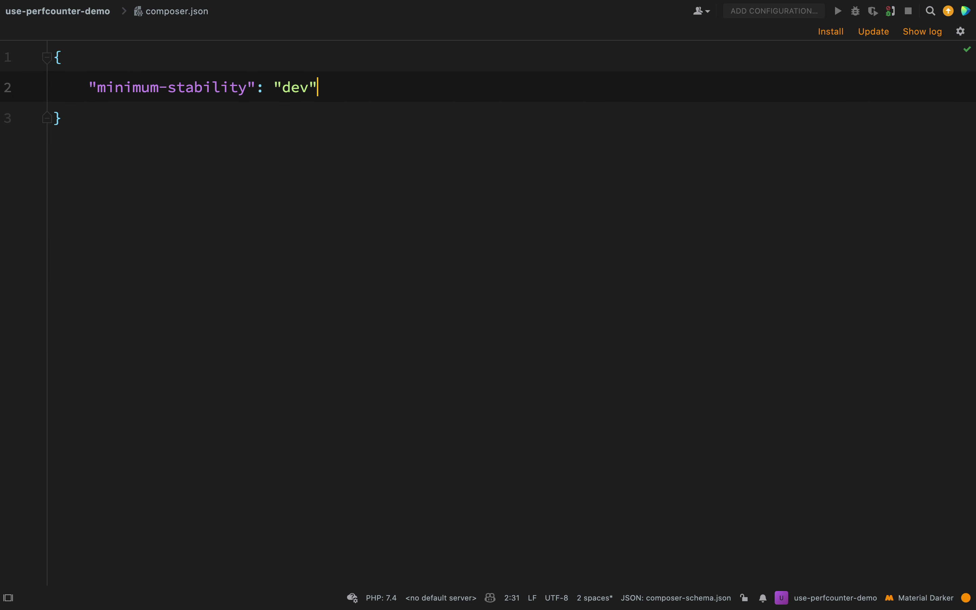
key("alt+F12")
Clear the terminal and rerun composer require clarketech/performance-counter, installing dev-main
key("ctrl+l")
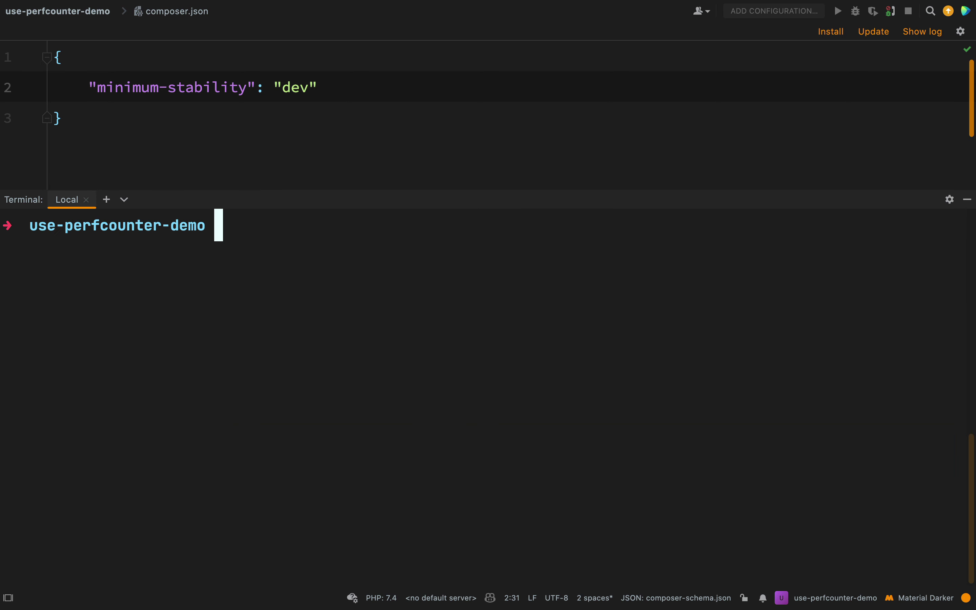
key("Up")
key("Return")
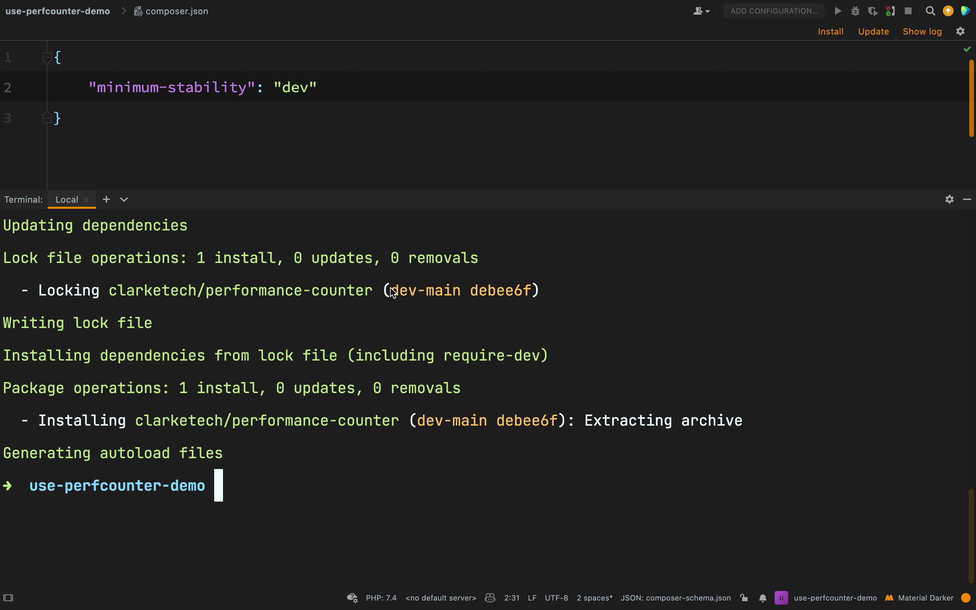
left_click_drag(392, 292, 457, 290)
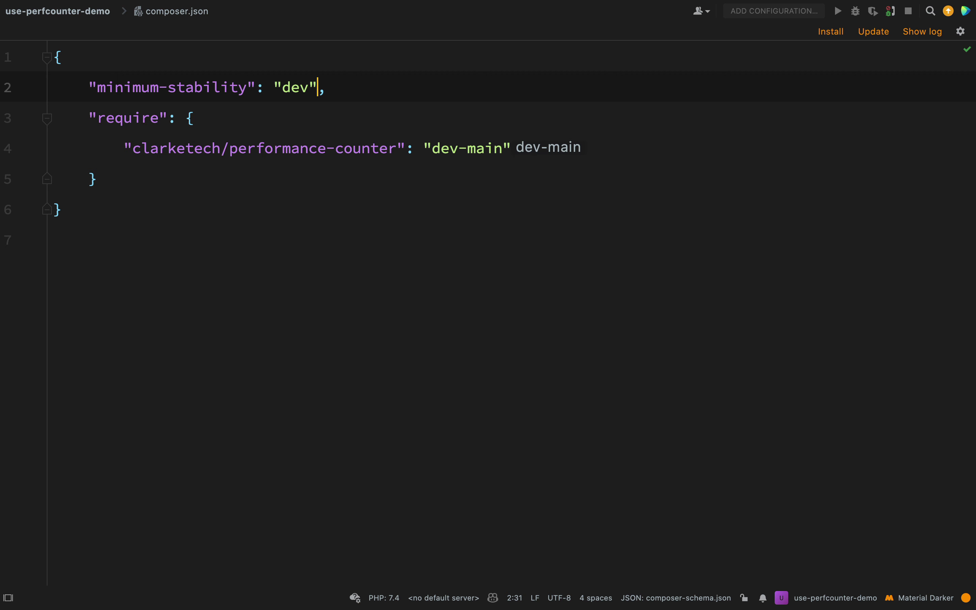
Check the clarketech package under vendor and composer.lock, then select the minimum-stability line
key("super+1")
key("Down")
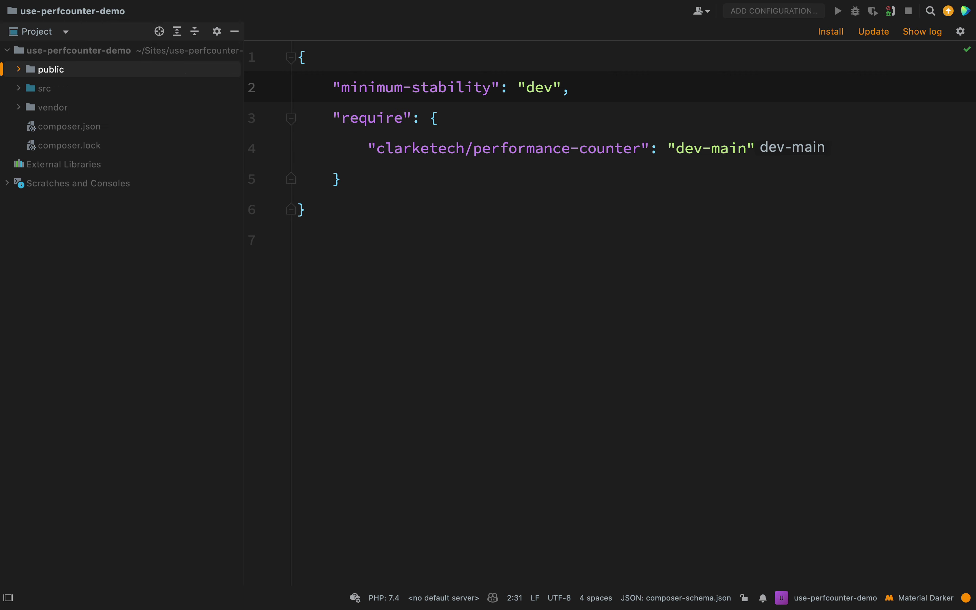
key("Down")
key("Down")
key("Right")
key("Down")
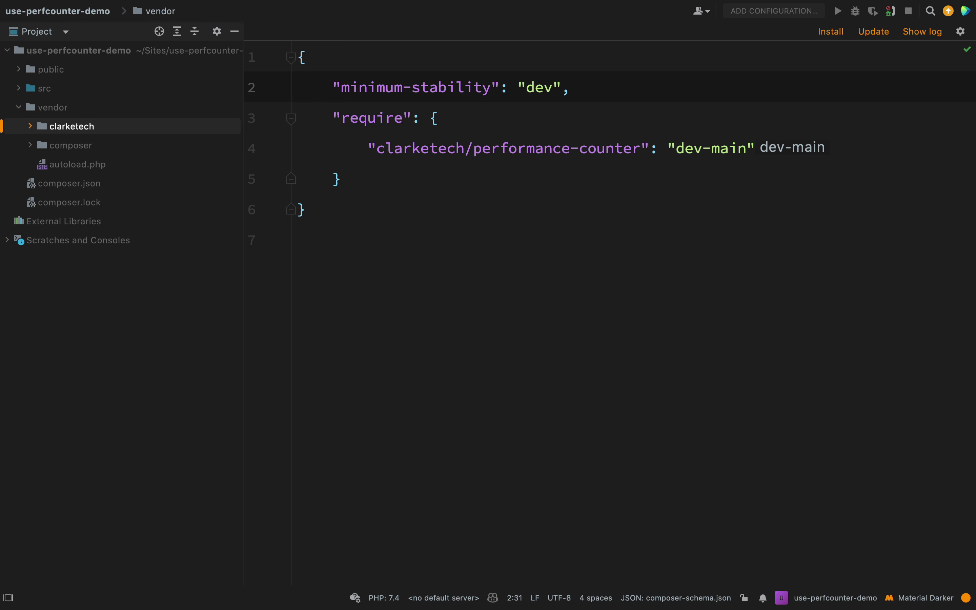
key("Down")
key("Down")
key("Down")
key("Down")
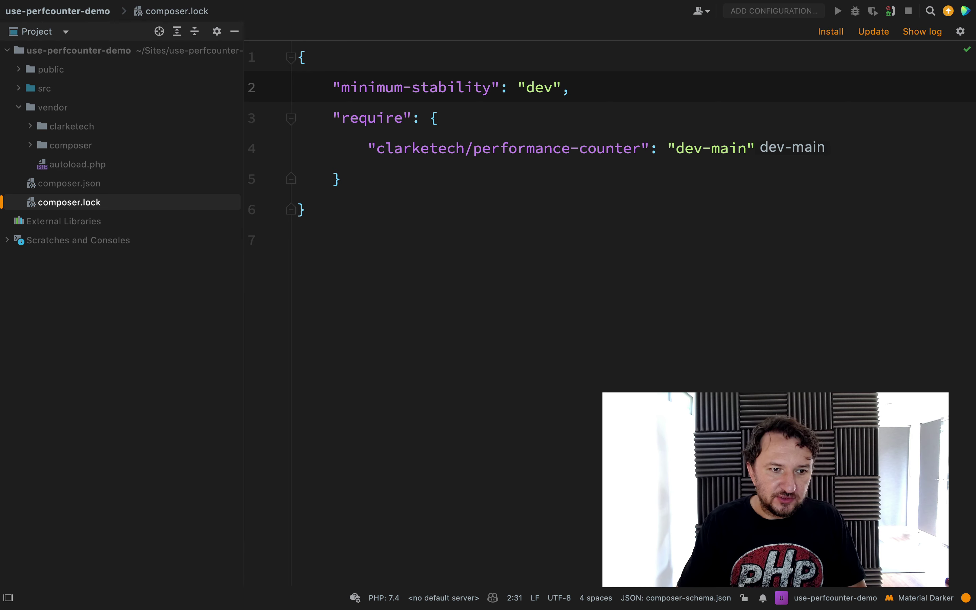
key("super+1")
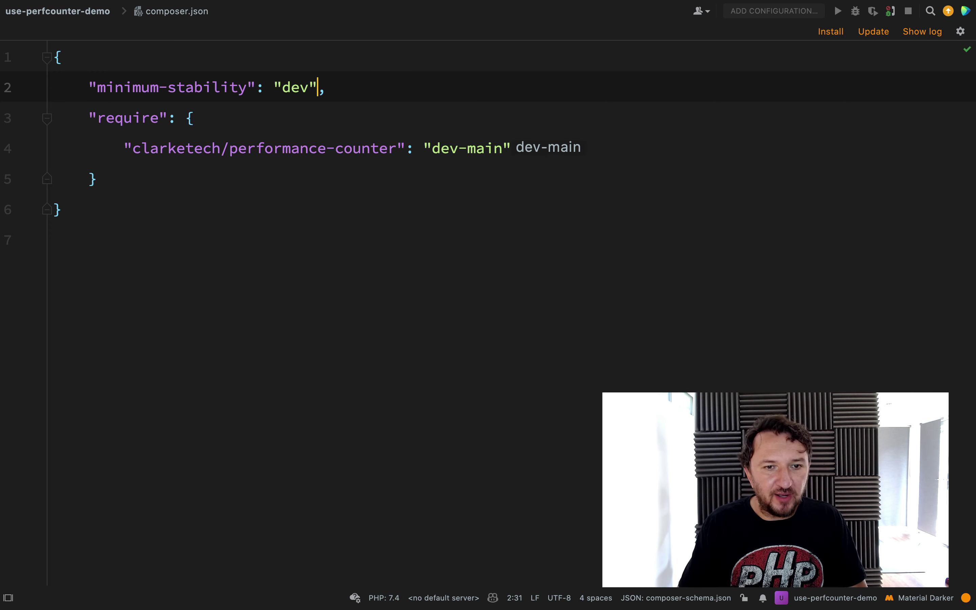
key("End")
key("shift+Home")
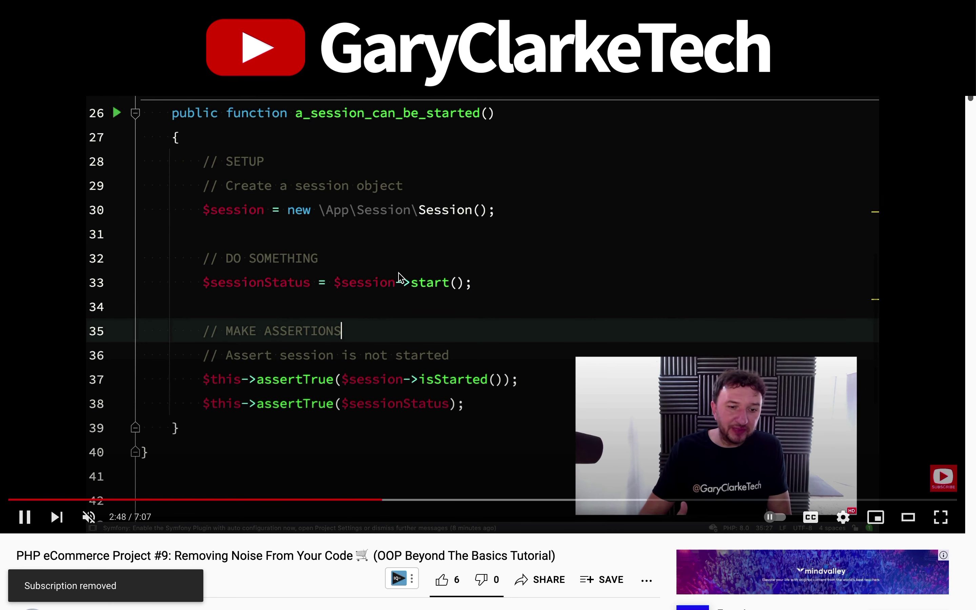
Re-subscribe to the channel and open the 'A comprehensive guide to testing PHP' course page
scroll(399, 276, "down", 8)
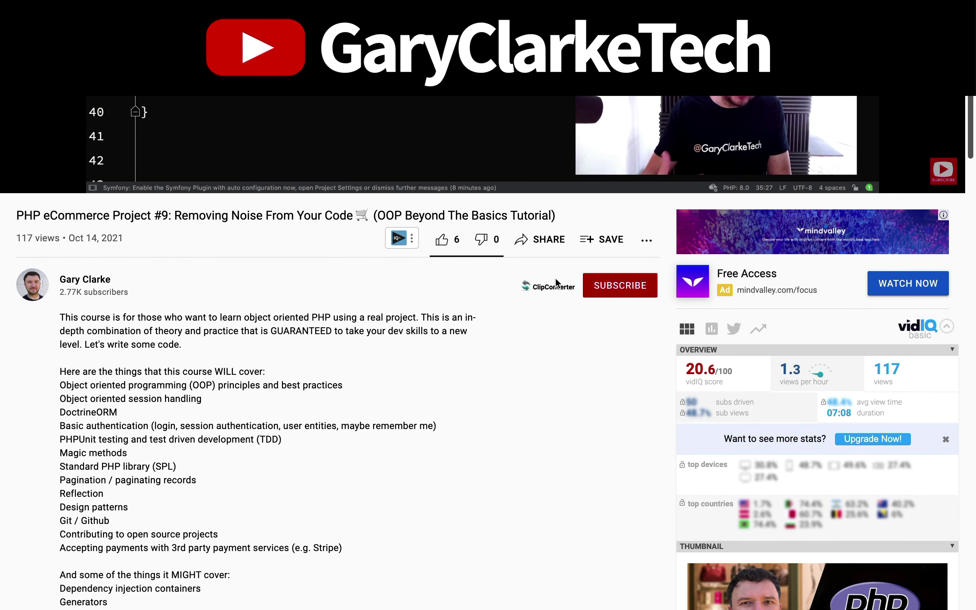
left_click(643, 285)
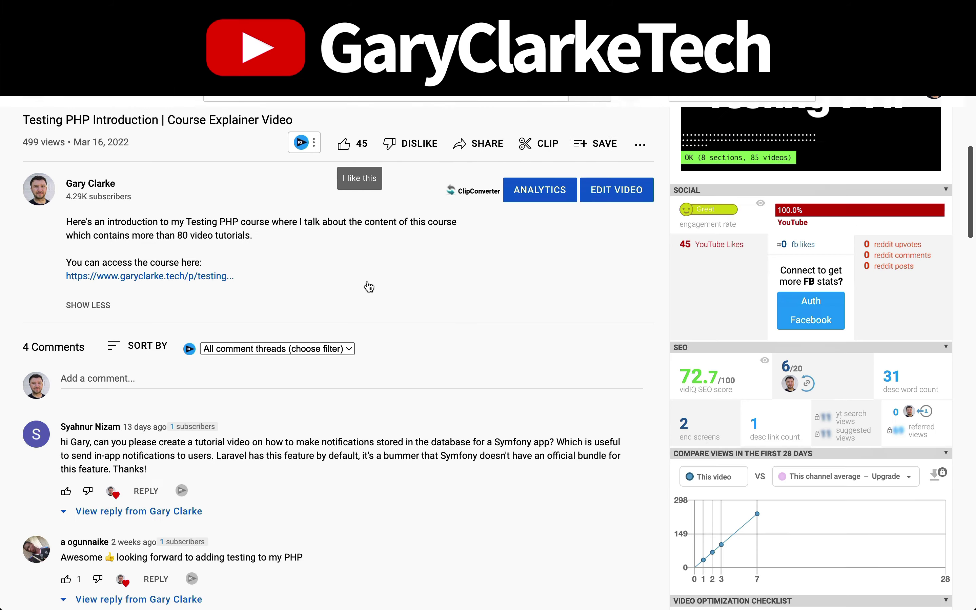
scroll(367, 286, "down", 1)
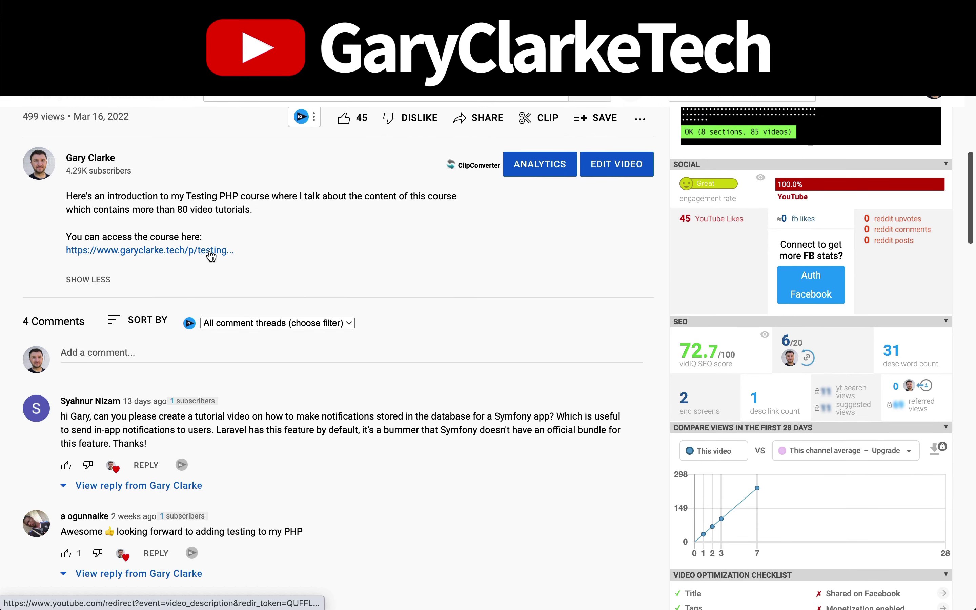
left_click(210, 255)
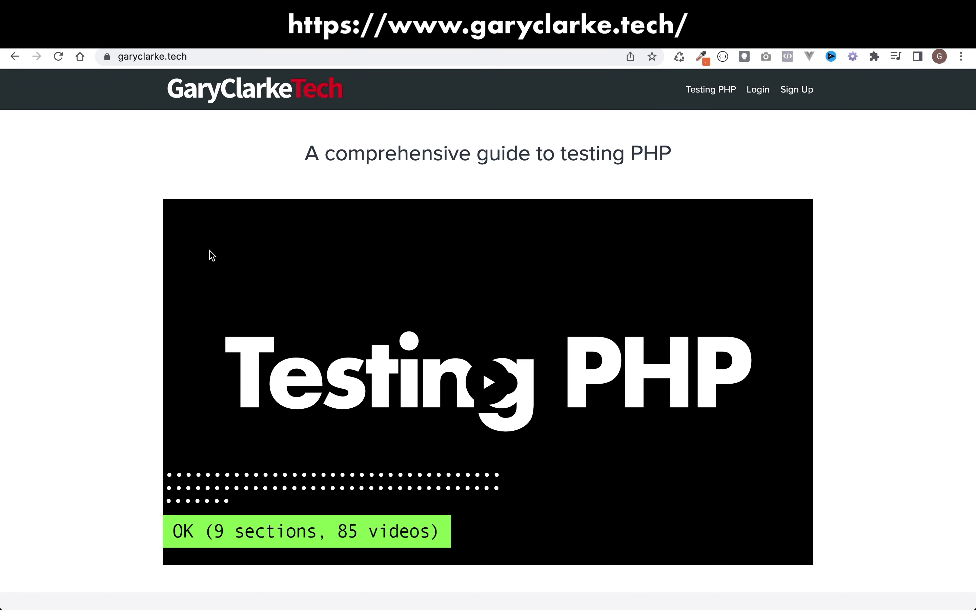
scroll(210, 254, "down", 7)
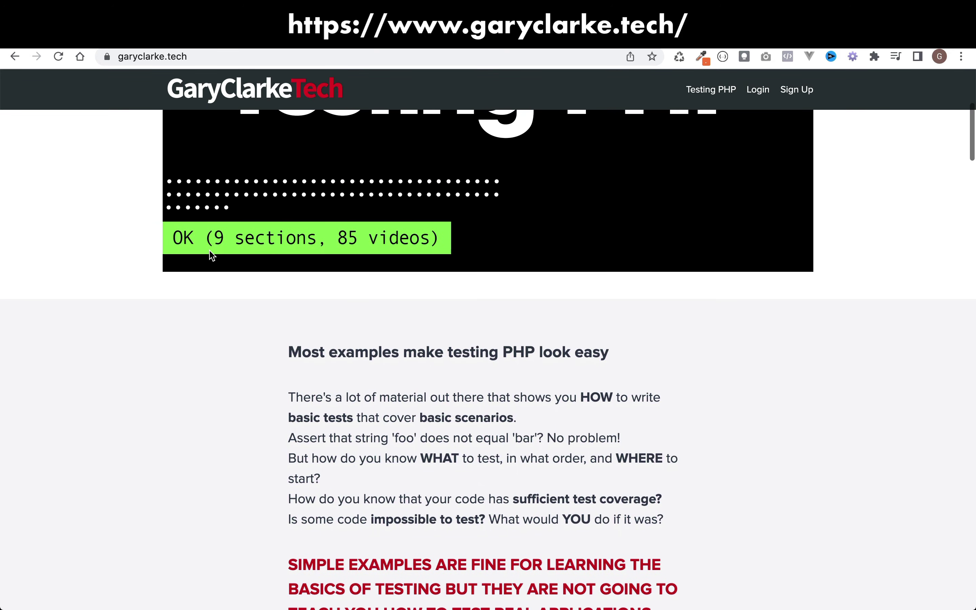